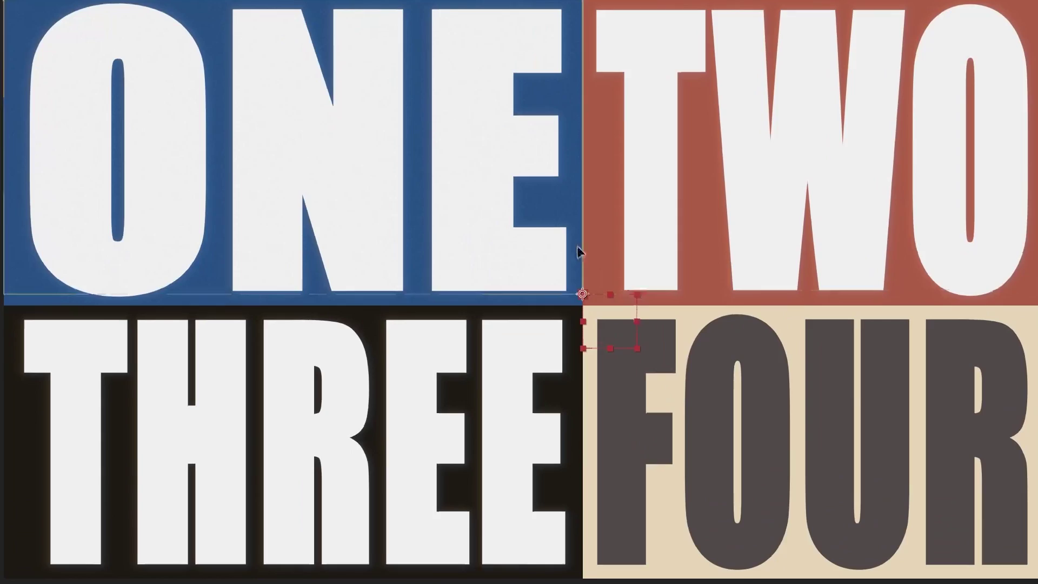
drag(578, 252, 334, 203)
drag(426, 172, 633, 135)
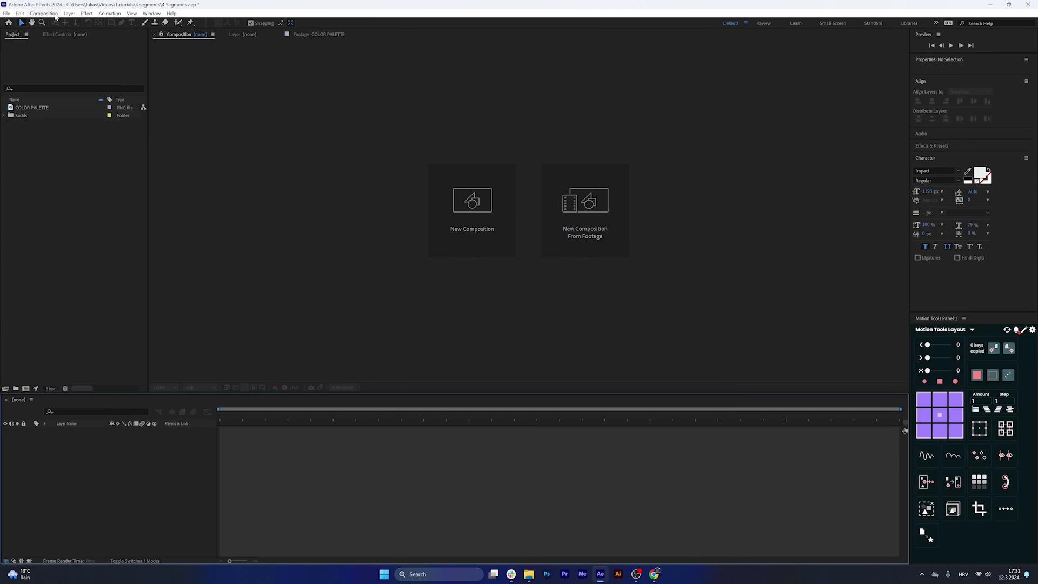
Step: Create a new 1920x1080 composition named "4 Segments"
click(44, 13)
click(63, 23)
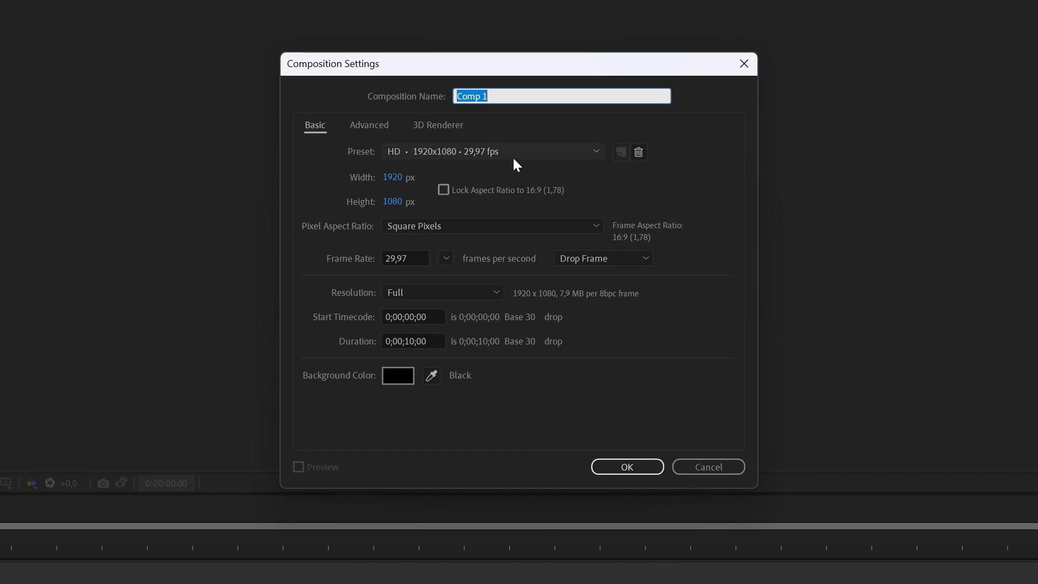
text(4 Se)
text(gmen)
key(BackSpace)
text(ents)
key(Return)
Step: Add a text layer reading "one" and move it fully inside the composition frame
click(131, 23)
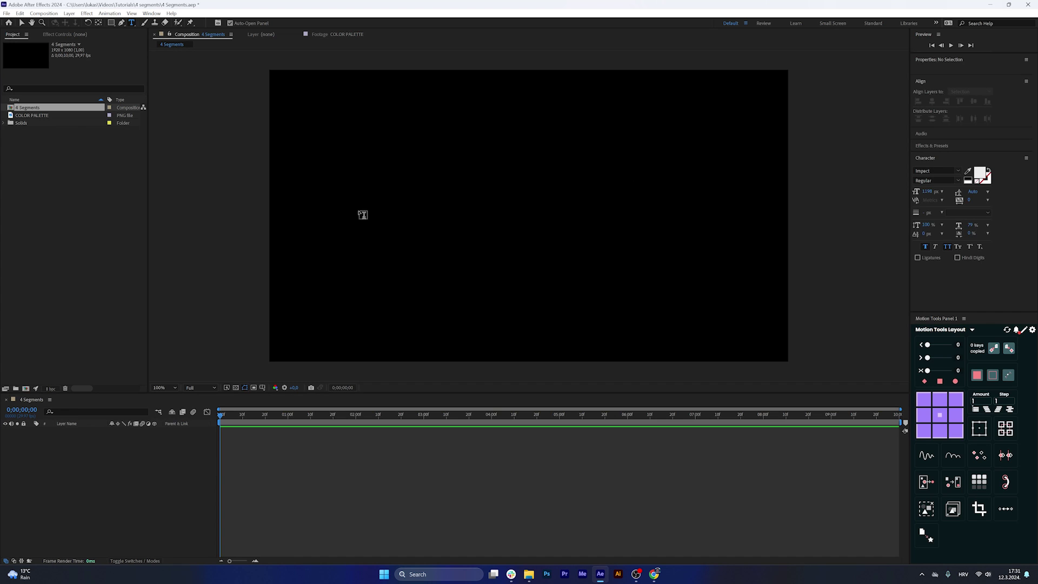
click(361, 213)
text(one)
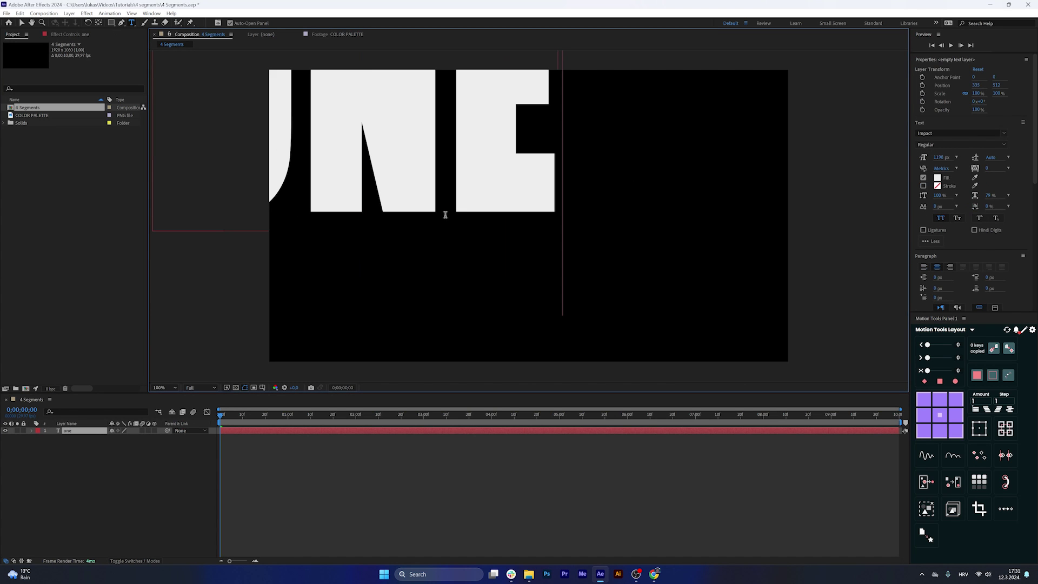
text(v)
drag(473, 133, 651, 271)
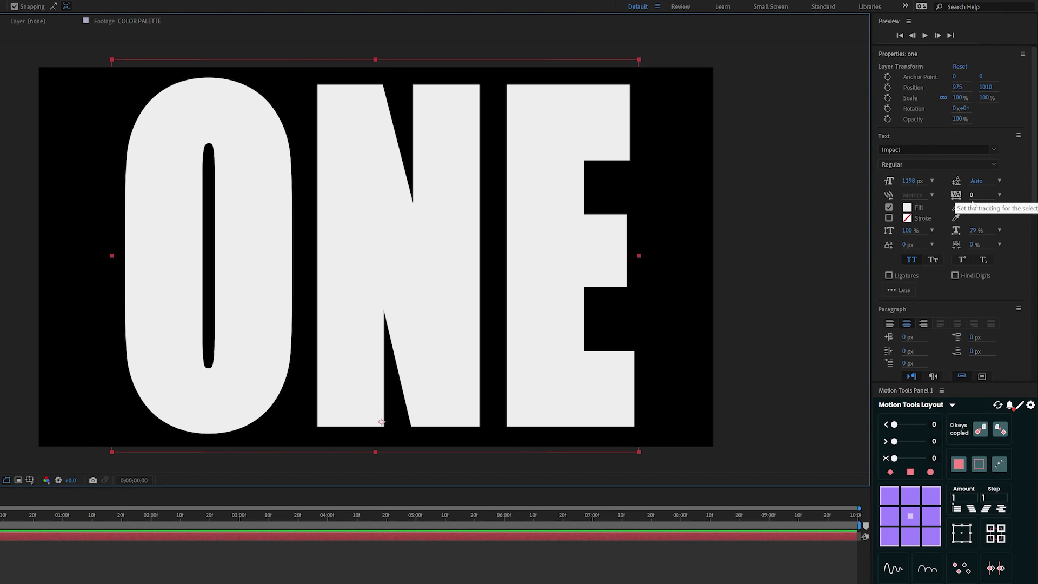
Step: Widen the ONE text to 97% horizontal scale and center it within the frame
mouse_move(975, 231)
mouse_down()
mouse_move(989, 231)
mouse_move(960, 237)
mouse_up()
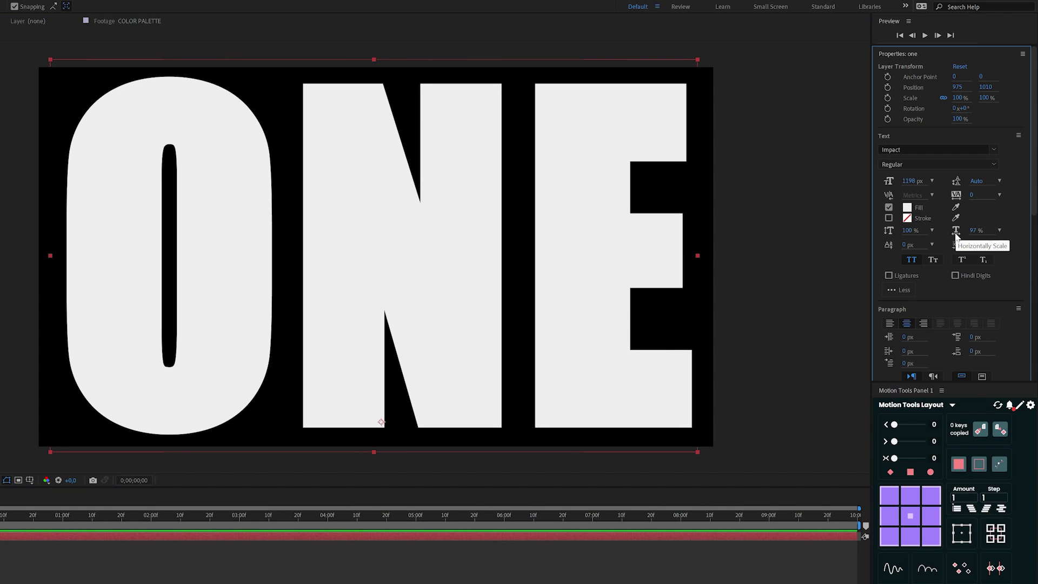
drag(450, 301, 452, 303)
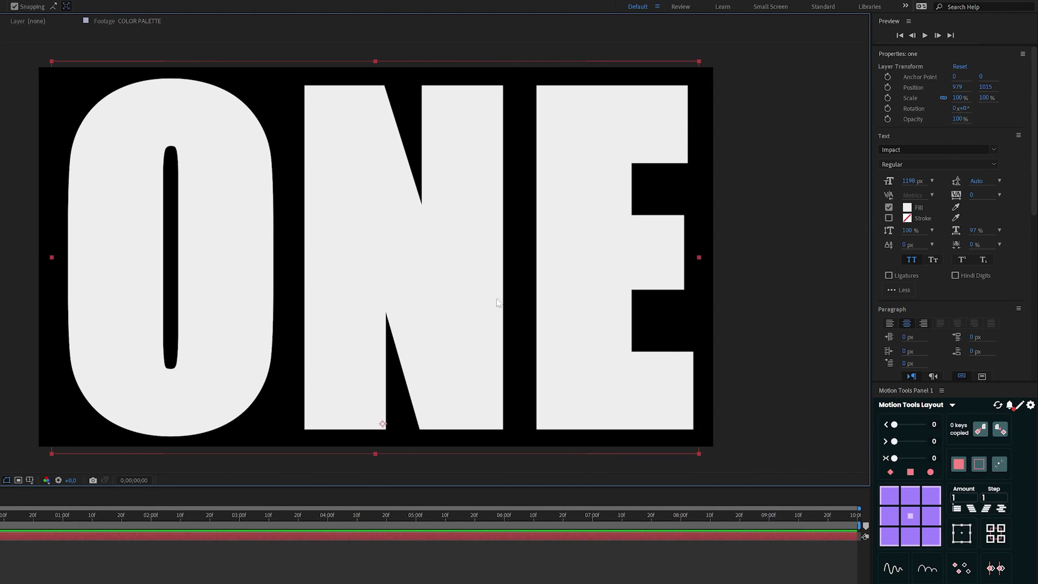
drag(583, 348, 580, 348)
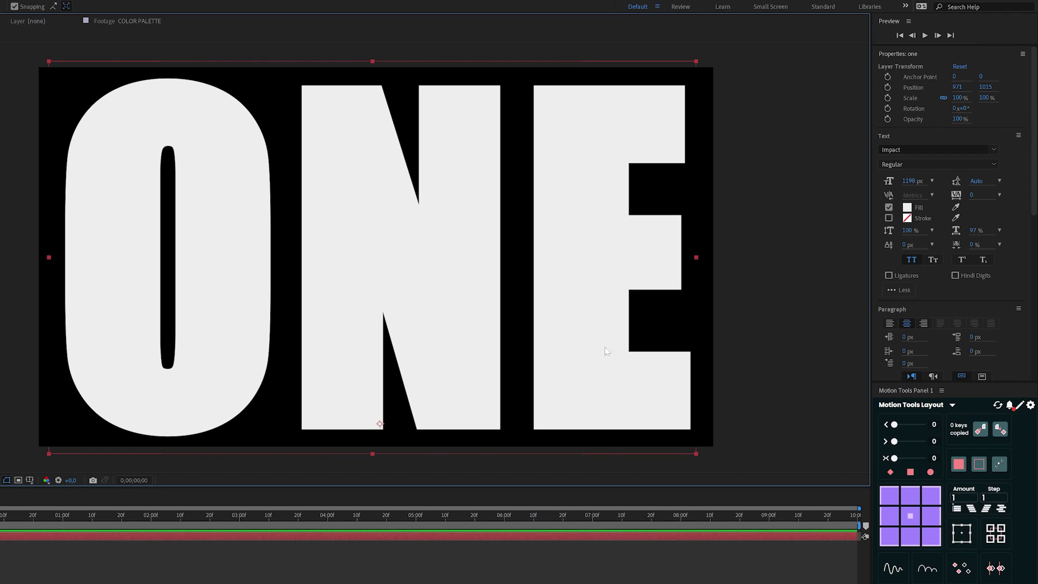
scroll(962, 351, down, 5)
click(901, 282)
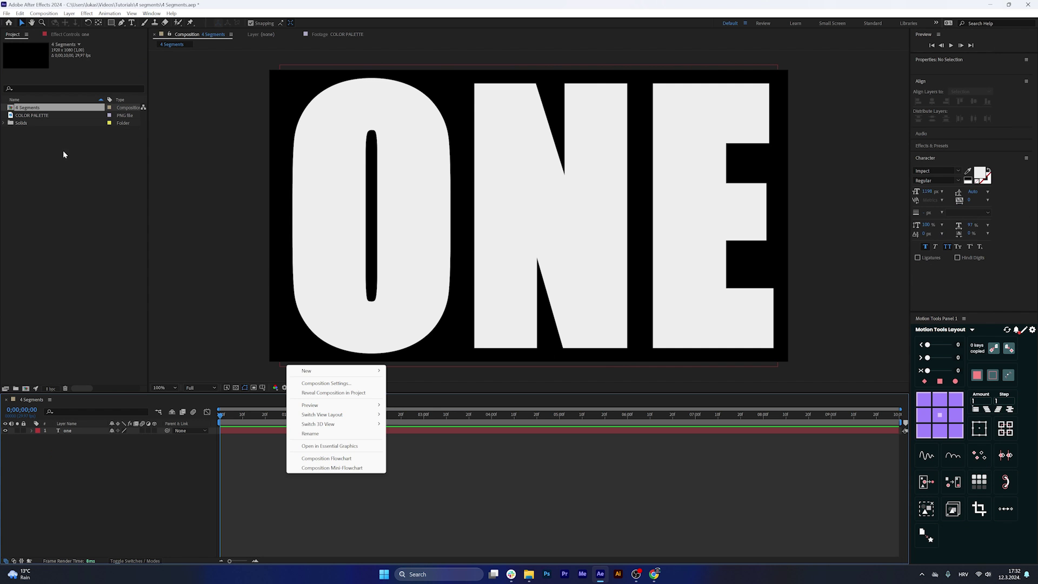
Step: Place the COLOR PALETTE image in the composition above the text, shrunk into the frame's upper-left corner
drag(32, 116, 147, 451)
drag(75, 438, 69, 428)
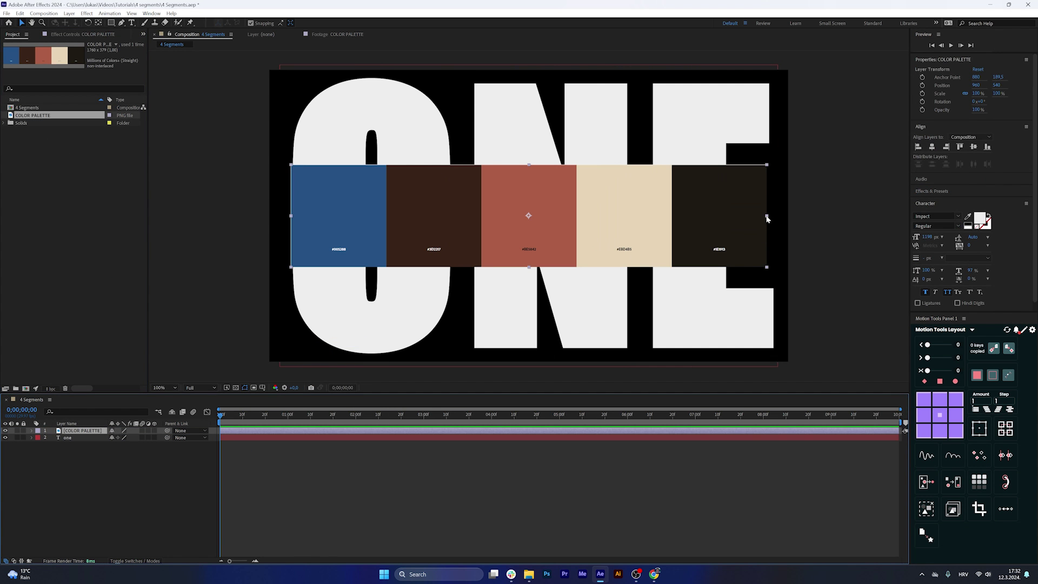
drag(768, 218, 338, 92)
key(F2)
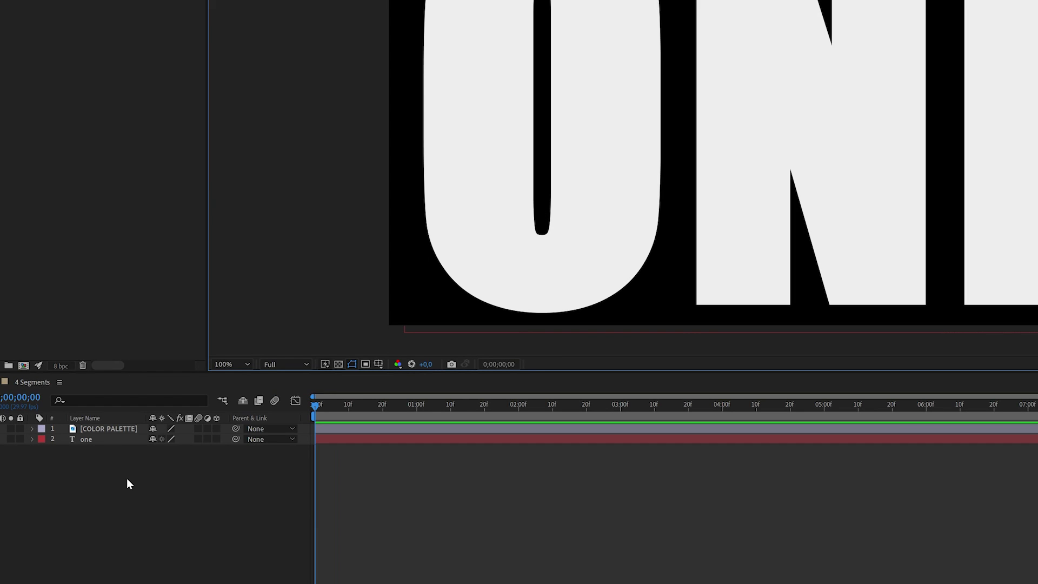
Step: Create a full-frame solid in the palette's blue and place it beneath the ONE text layer
right_click(127, 480)
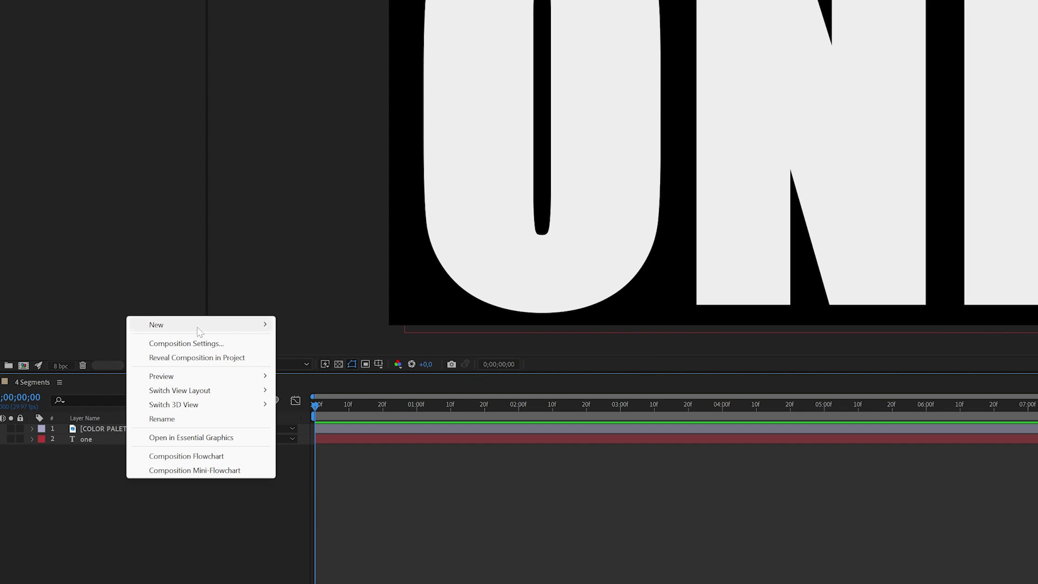
mouse_move(232, 324)
click(347, 357)
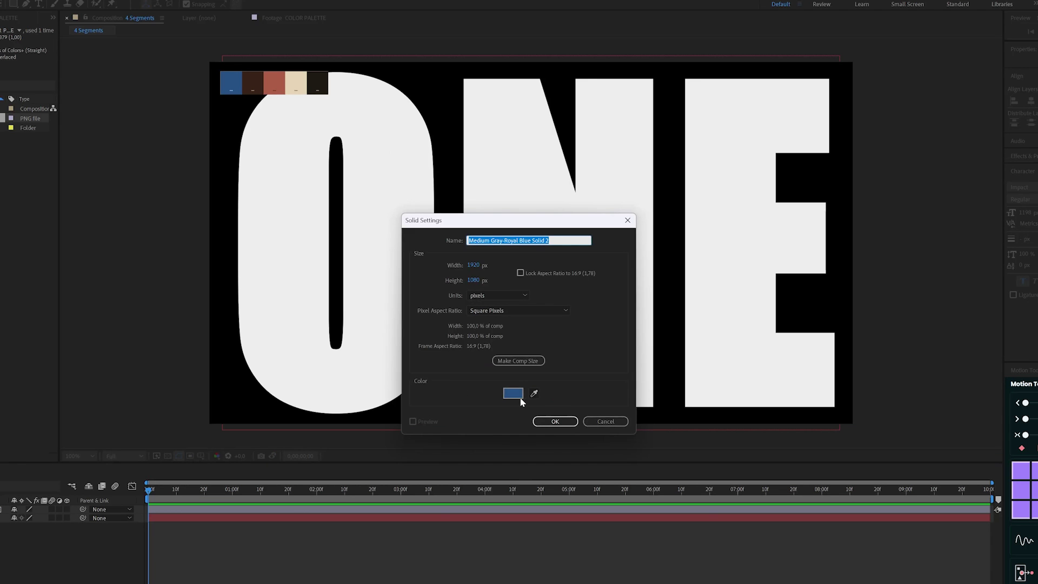
click(534, 393)
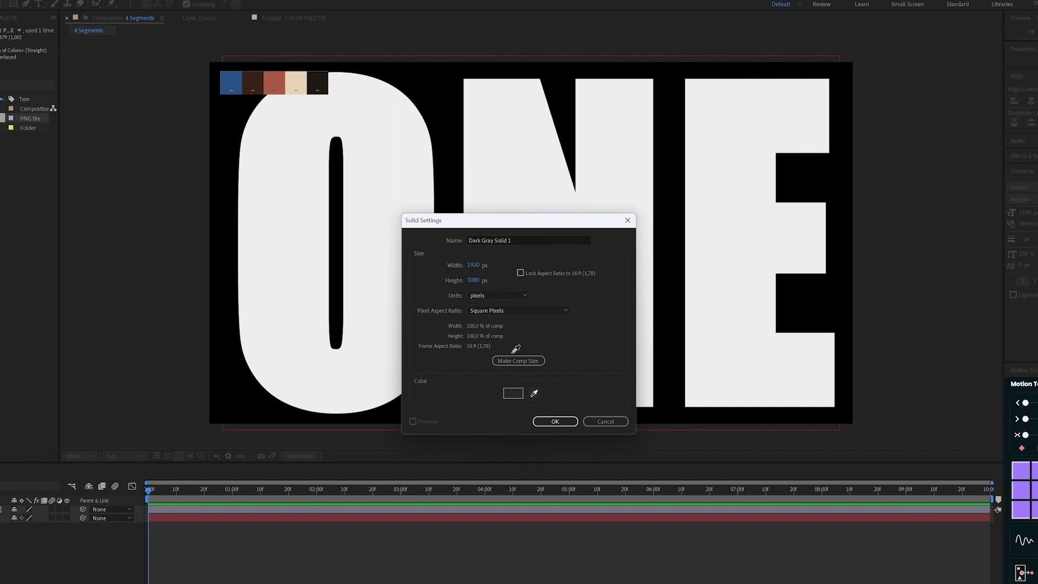
click(235, 81)
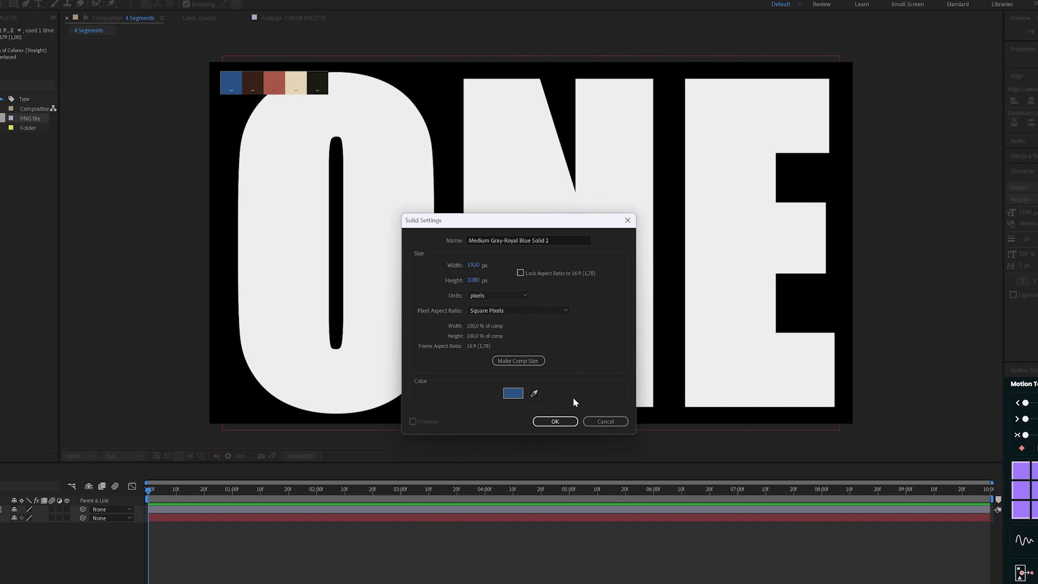
click(561, 422)
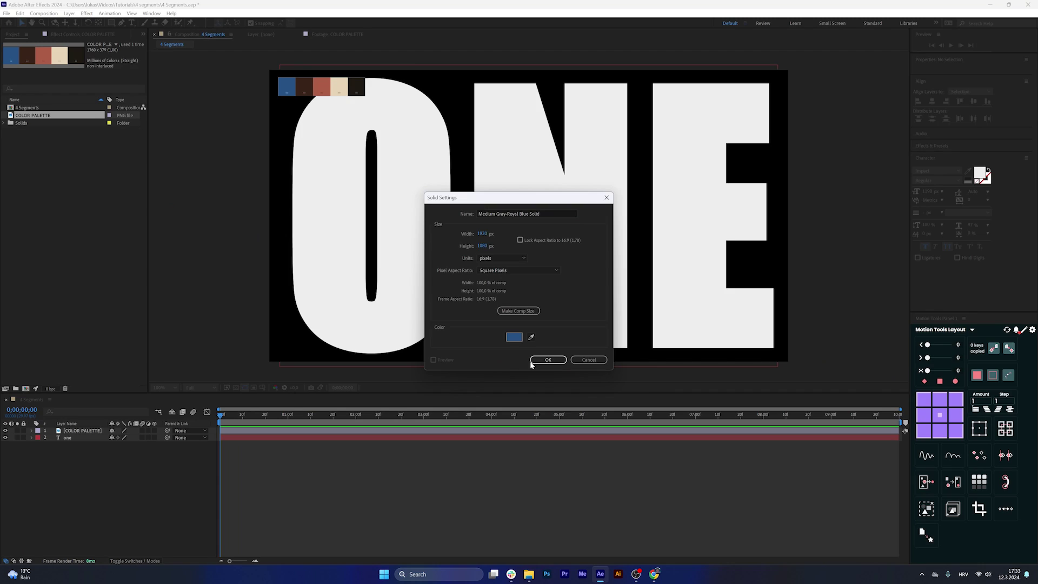
click(543, 361)
drag(97, 438, 108, 463)
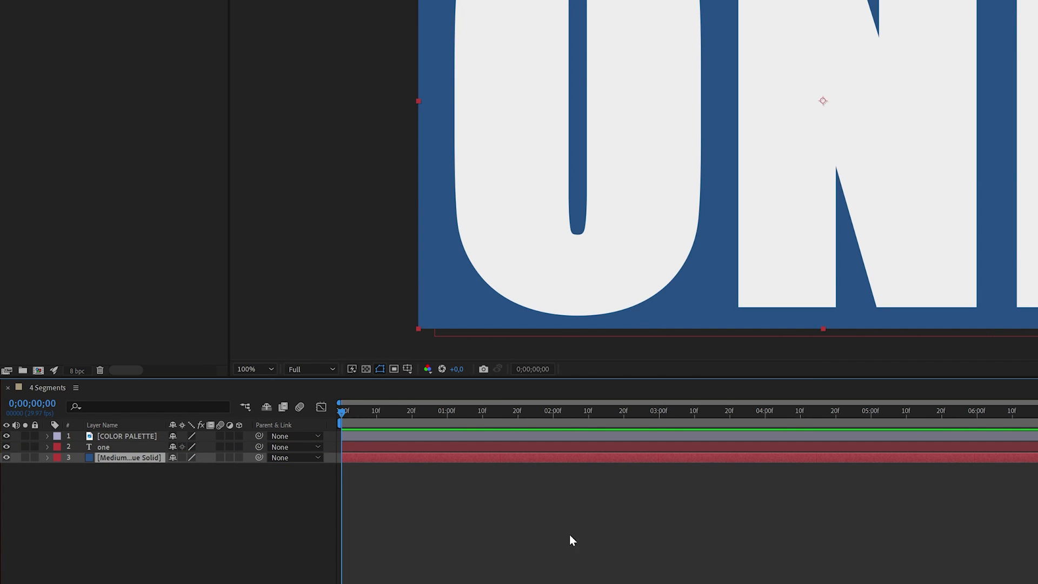
Step: Pre-compose the ONE text and the blue solid together as "TL - One"
click(123, 472)
click(105, 447)
shift+click(115, 458)
right_click(115, 457)
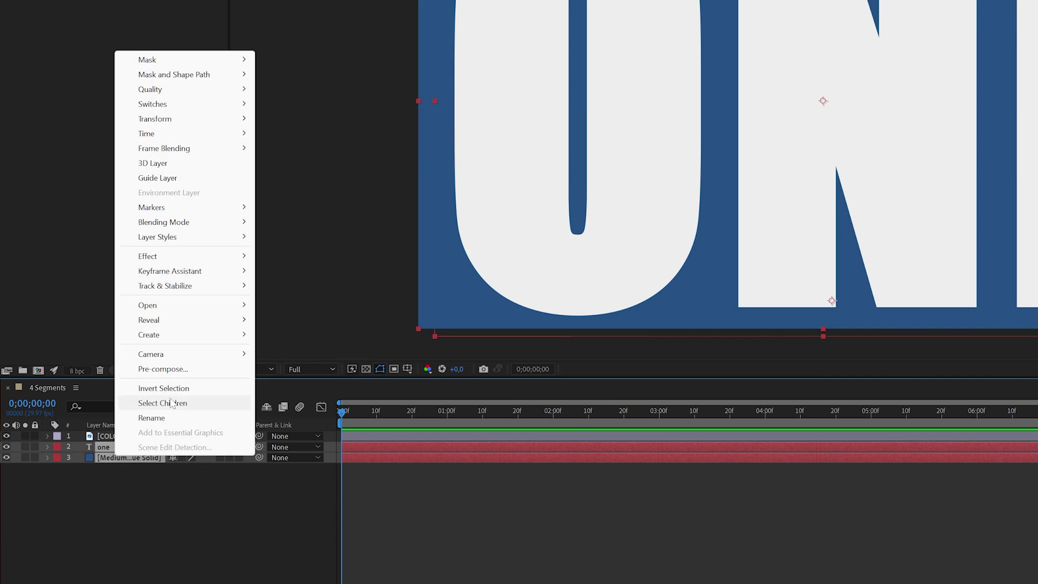
click(191, 369)
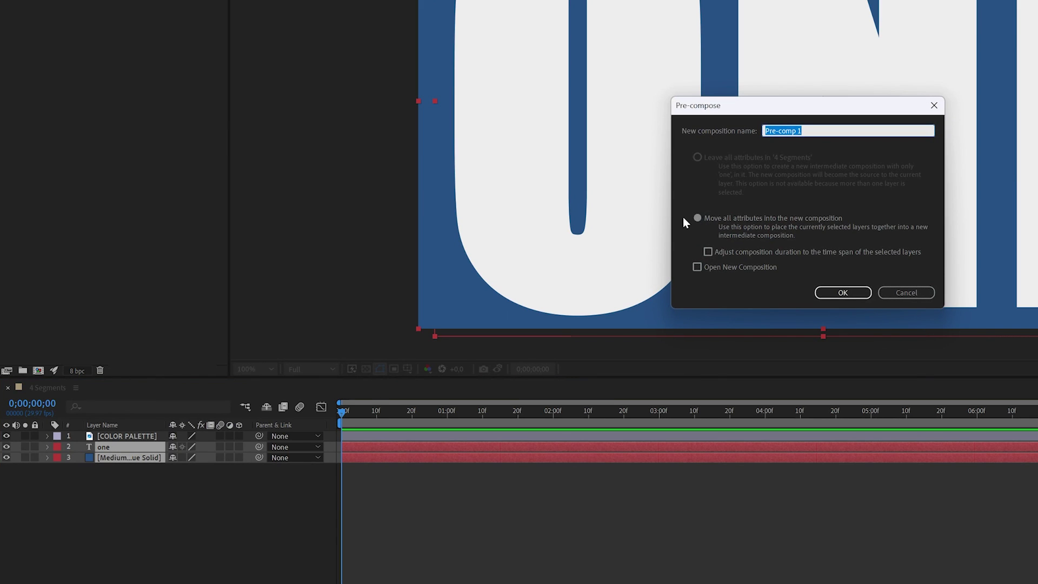
text(TL - One)
key(Return)
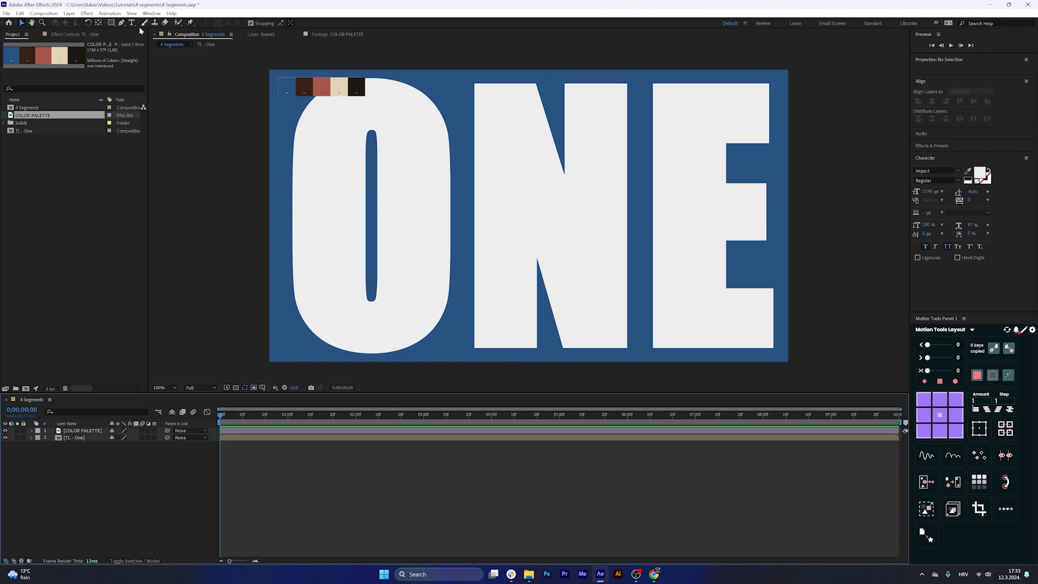
Step: Hide the TL - One layer, add a text layer reading "TWO" and move it into the frame
click(133, 23)
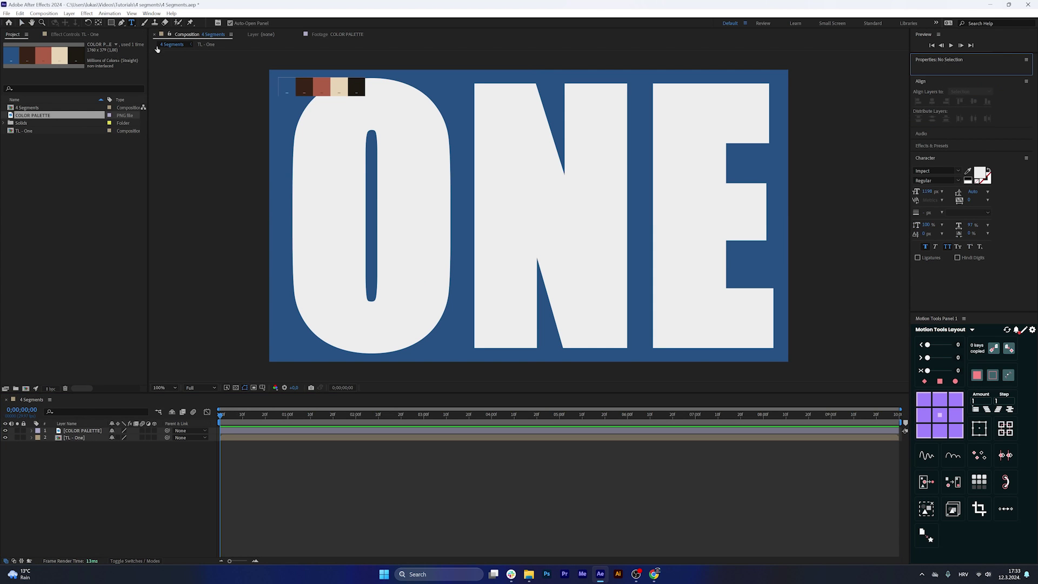
click(6, 437)
click(383, 227)
text(TWO)
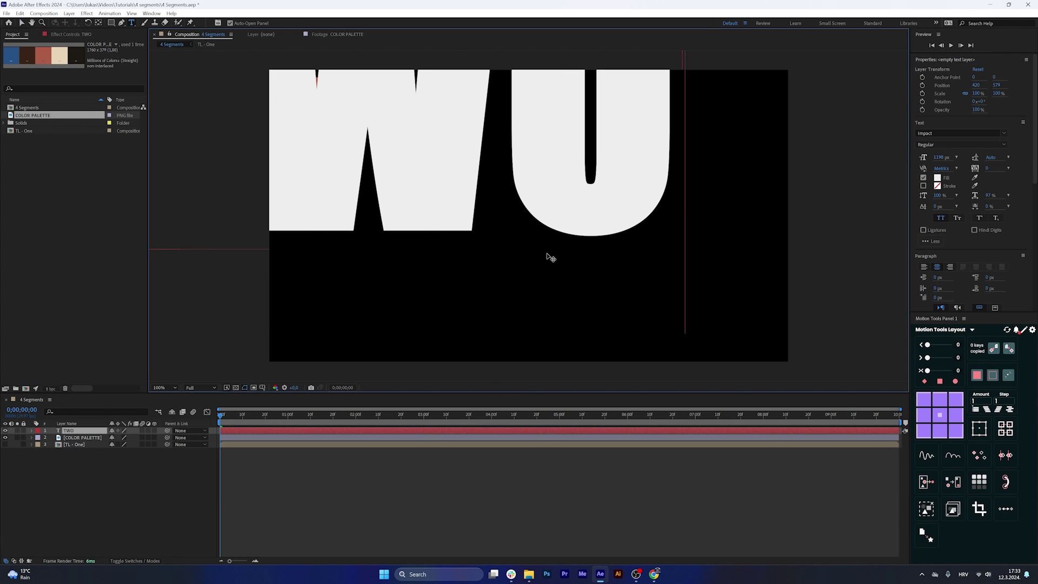
click(535, 463)
key(v)
drag(657, 215, 807, 343)
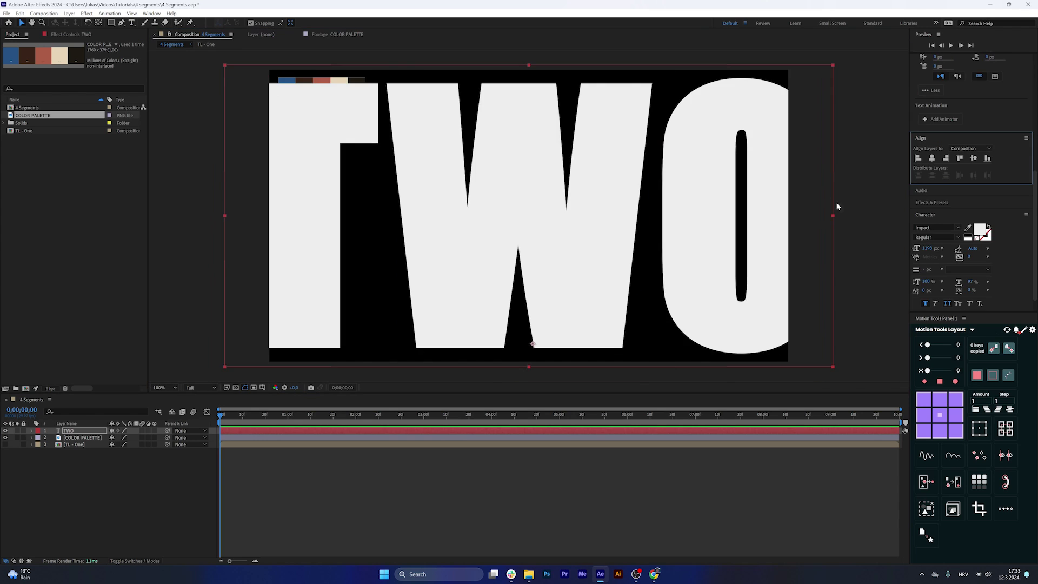
Step: Narrow the TWO text to 80% horizontal scale and nudge it to fit evenly within the frame
scroll(836, 206, up, 2)
scroll(492, 270, down, 2)
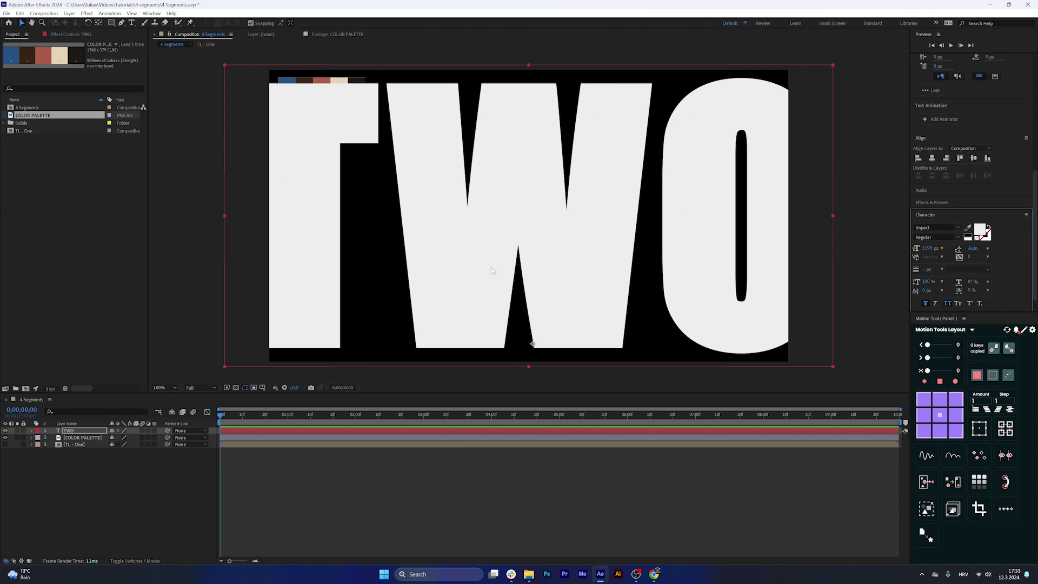
drag(972, 285, 955, 282)
drag(737, 256, 740, 255)
Step: Create a full-frame solid in the palette's red and place it beneath the TWO text layer
right_click(118, 474)
mouse_move(176, 372)
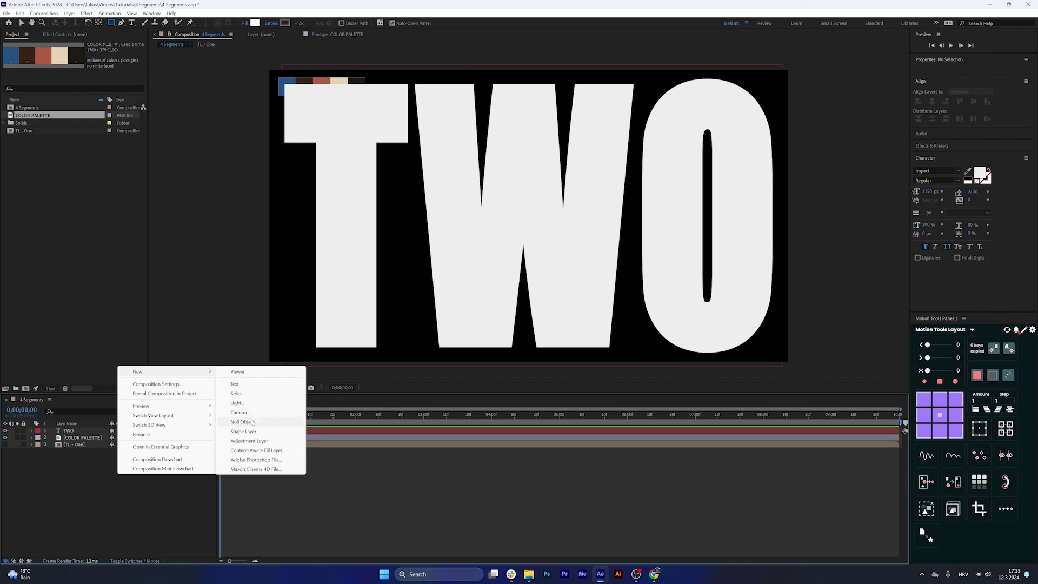
click(236, 393)
click(532, 337)
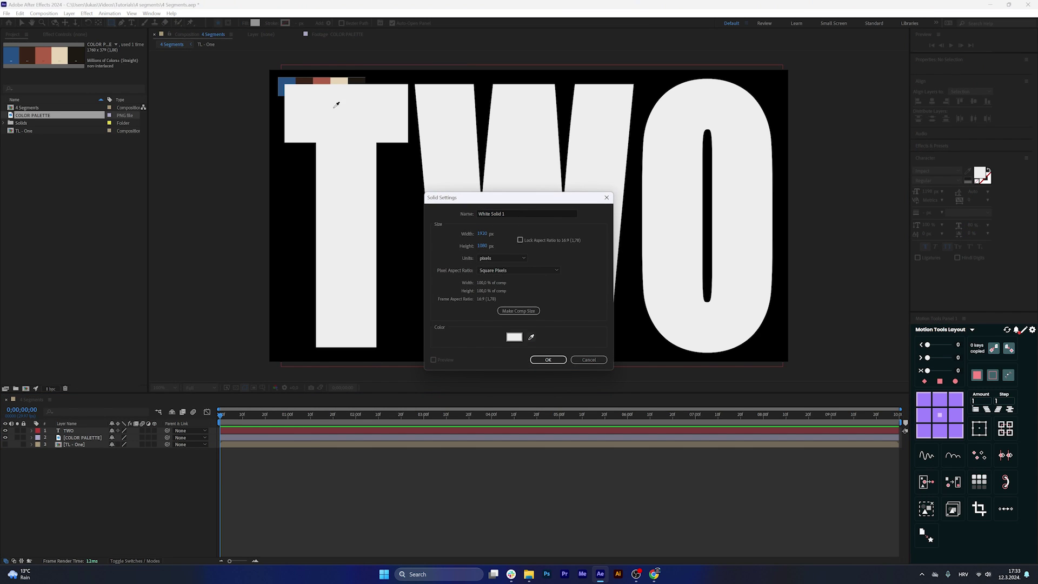
click(327, 79)
key(Return)
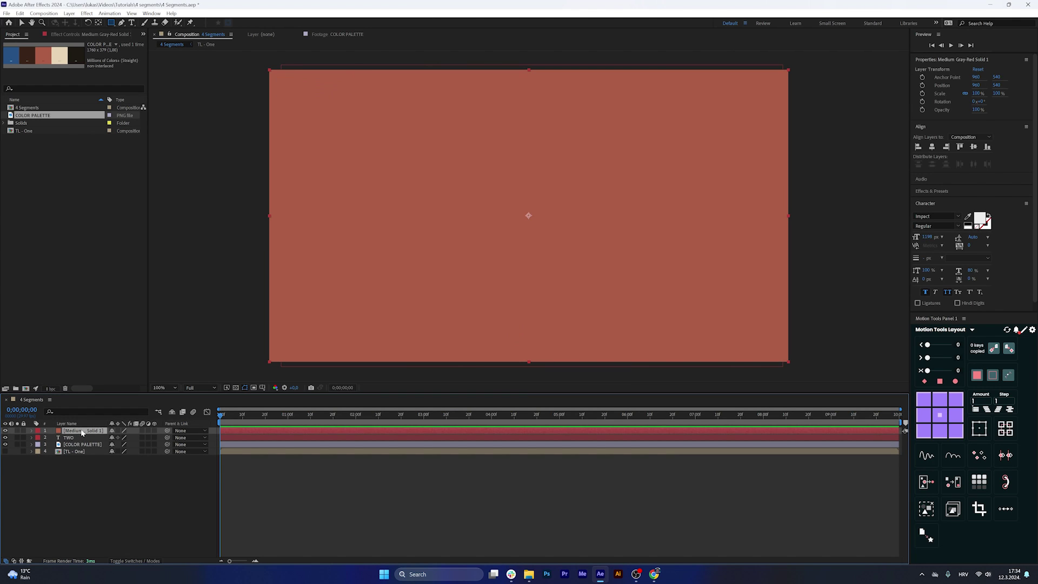
drag(82, 431, 84, 441)
Step: Pre-compose the TWO text and the red solid together as "TR - Two"
shift+click(77, 432)
right_click(76, 430)
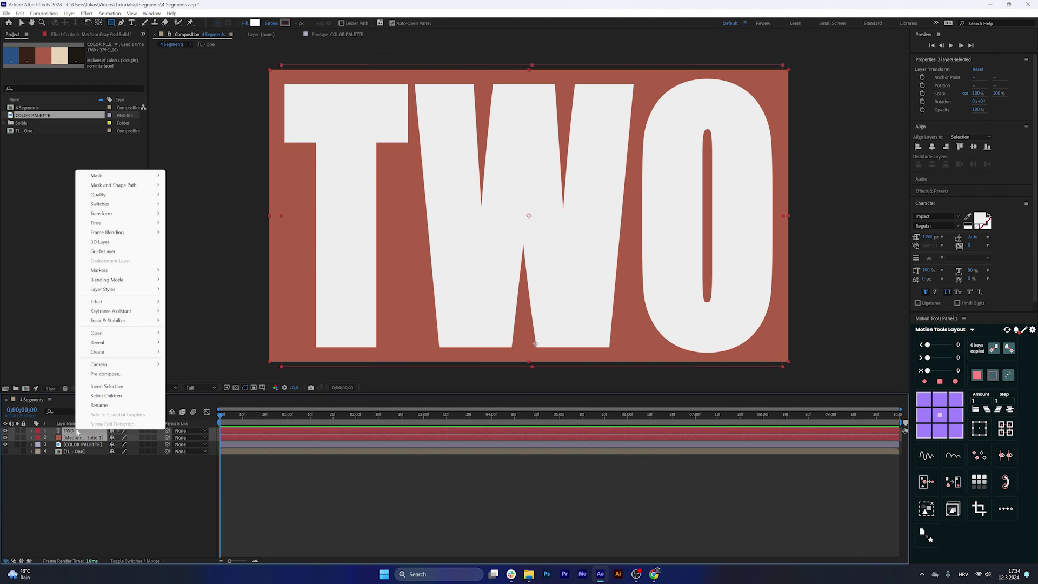
click(155, 374)
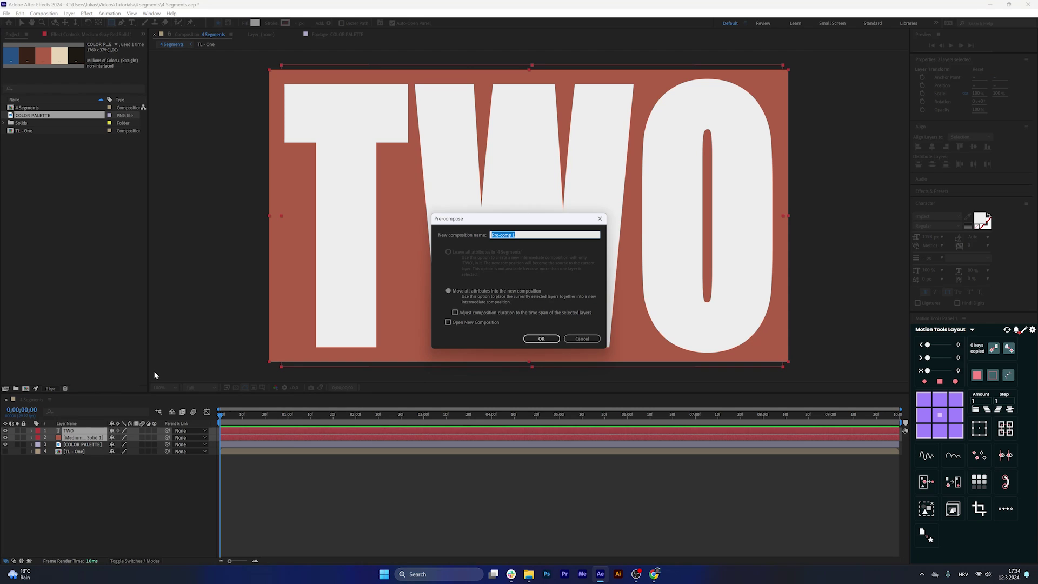
text(TR - Two)
key(Return)
Step: Add a text layer reading "THREE" and move it into the frame
click(356, 220)
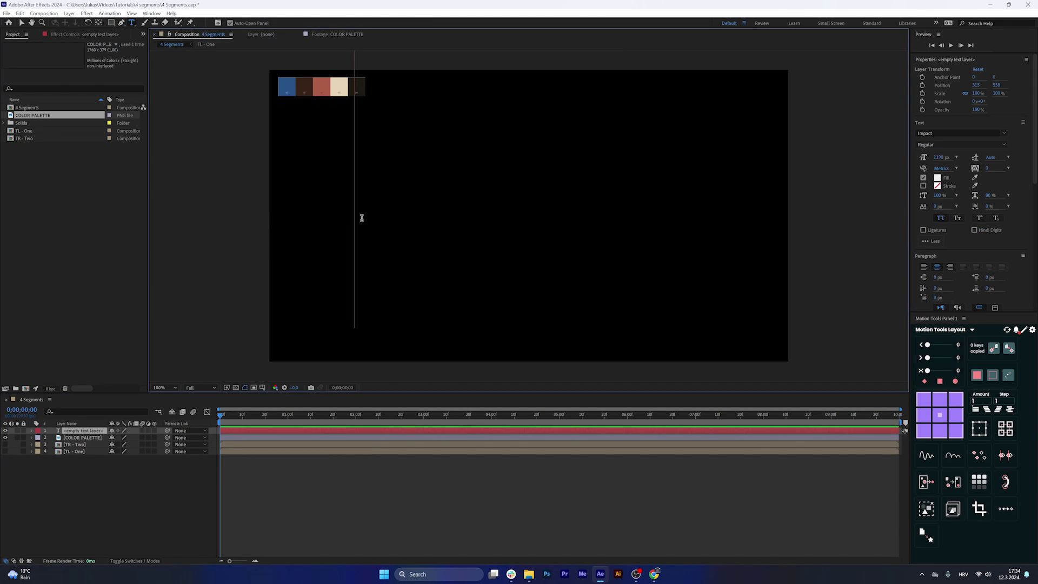
text(THREE)
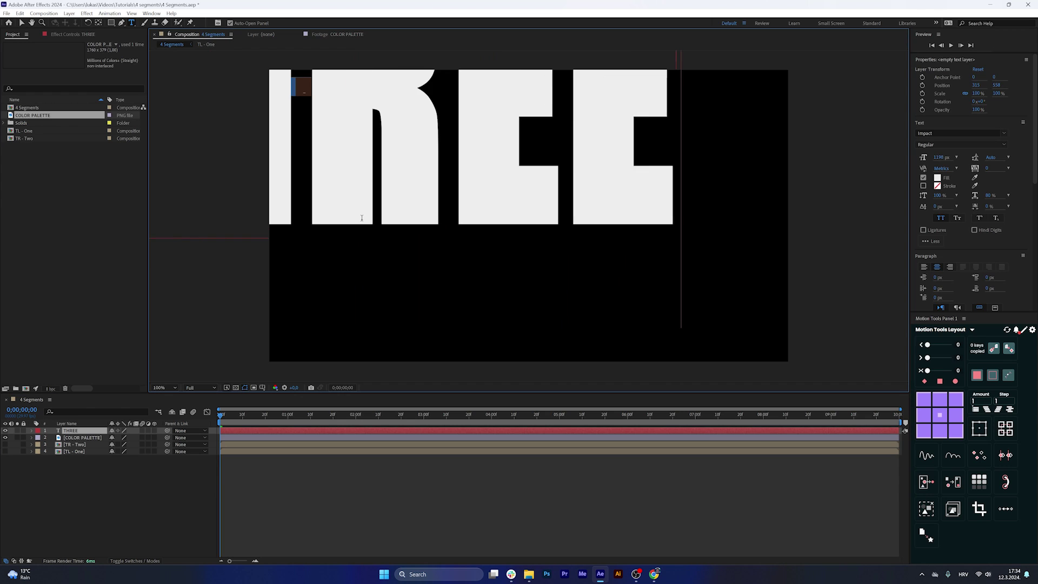
key(Escape)
key(v)
drag(511, 216, 677, 339)
Step: Center the THREE text horizontally and vertically in the composition and reduce its horizontal scale to fit the frame width
scroll(962, 178, down, 5)
click(932, 157)
click(974, 158)
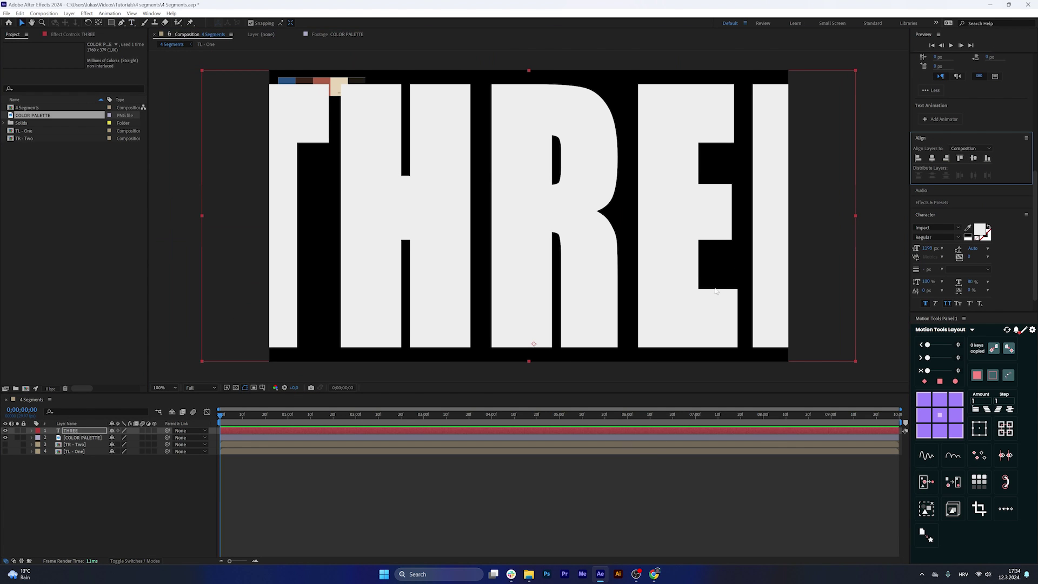
scroll(959, 165, up, 3)
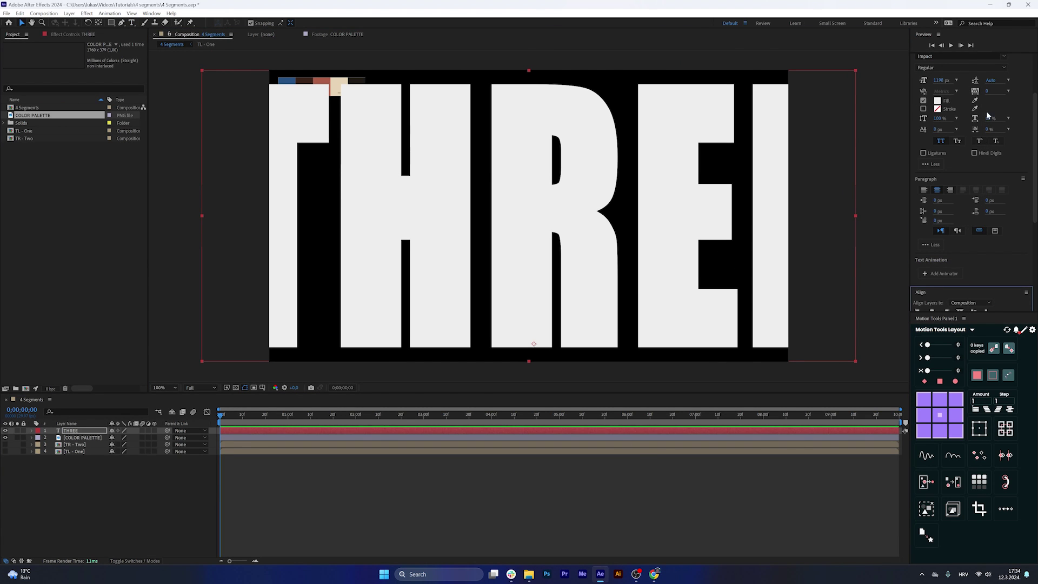
drag(989, 120, 983, 119)
Step: Create a full-frame 1920 x 1080 solid in the palette's near-black and place it beneath the THREE text layer
key(ctrl+y)
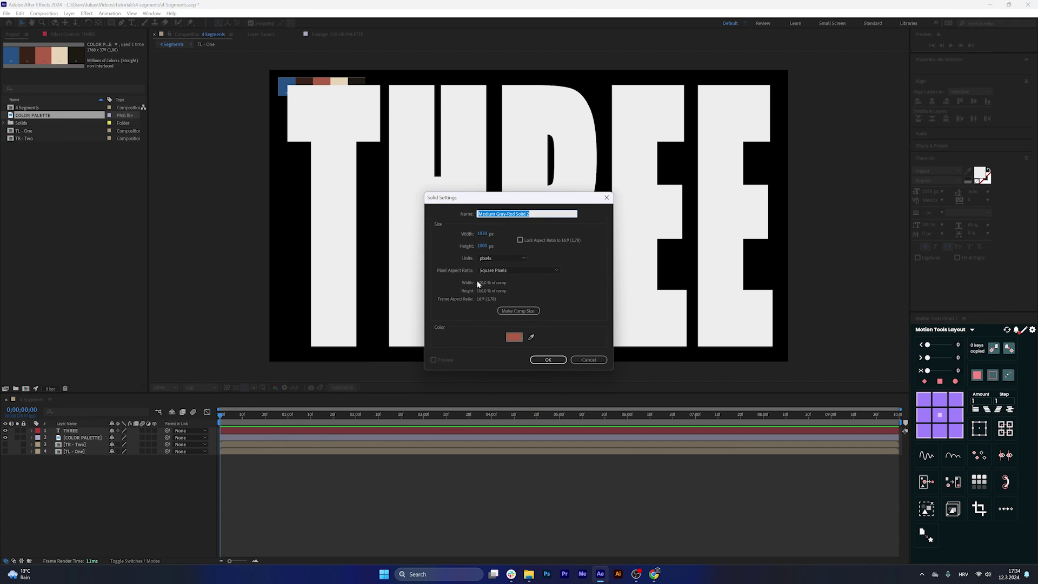
click(532, 338)
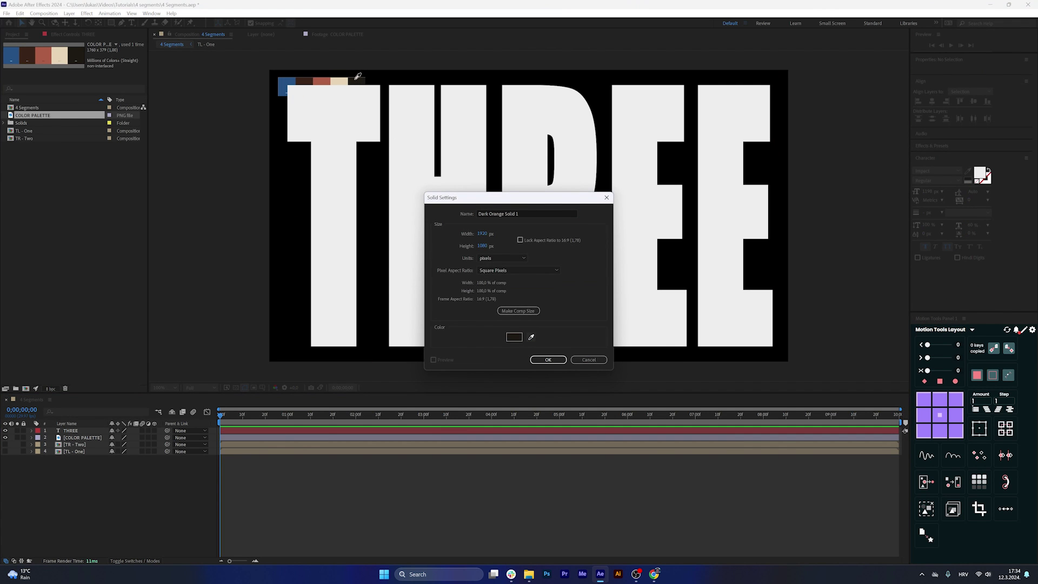
click(548, 359)
Step: Pre-compose the THREE text and the near-black solid together as "BL - Three"
right_click(88, 431)
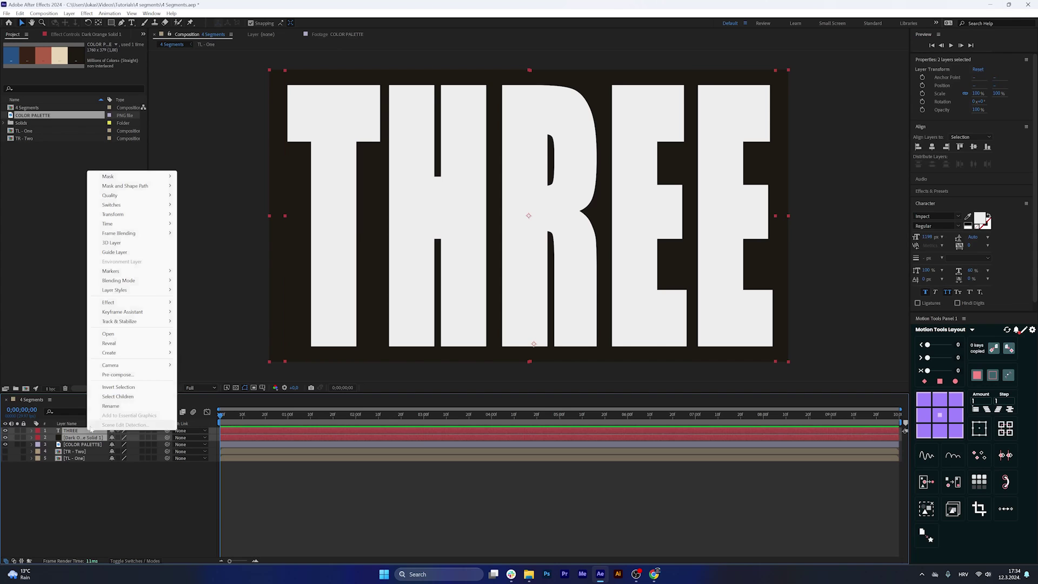
click(129, 374)
text(BL - Three)
key(Return)
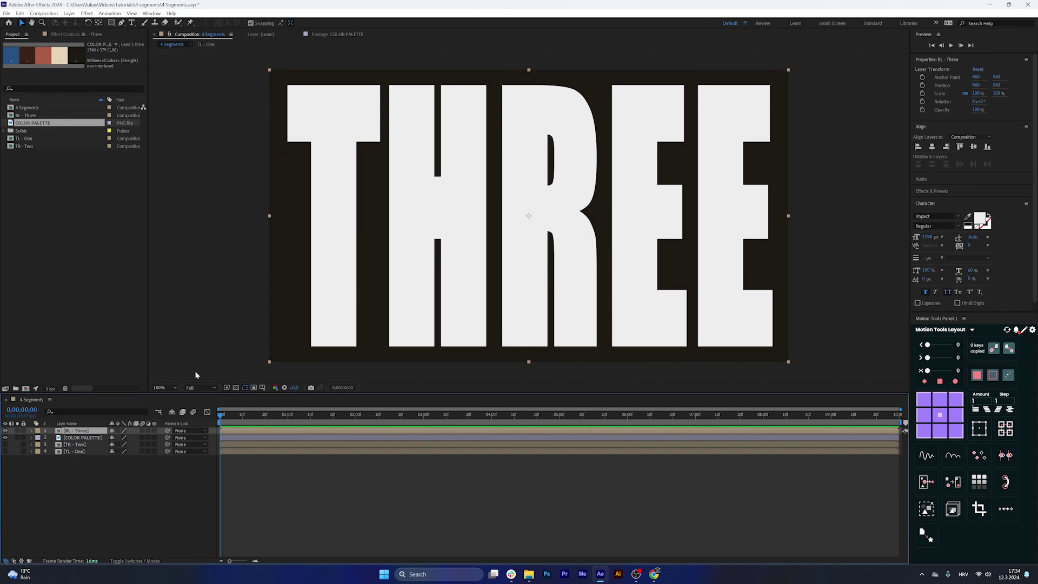
Step: Add a text layer reading "four" and move it into the frame
click(131, 23)
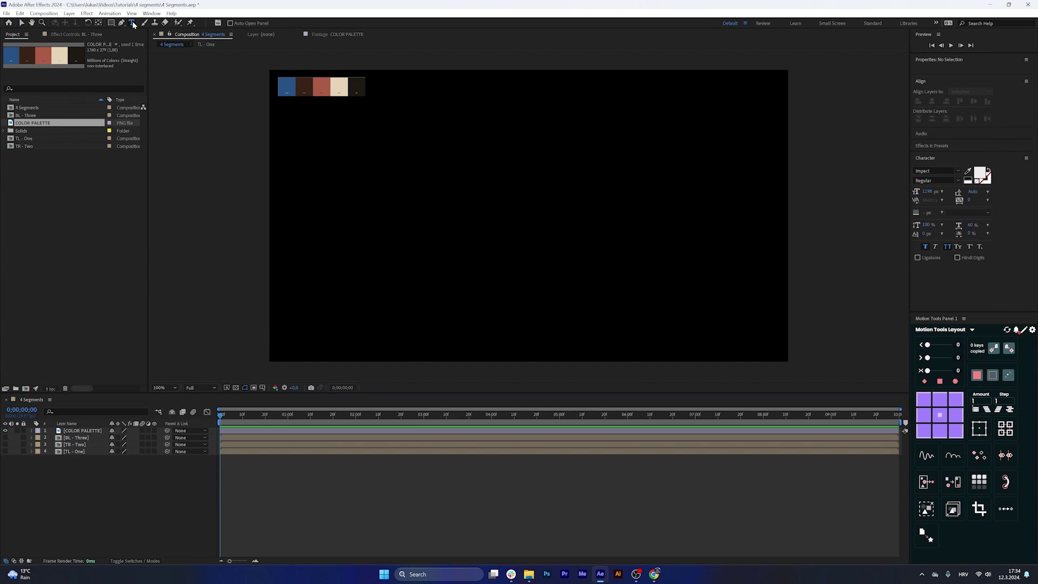
click(447, 197)
text(foour)
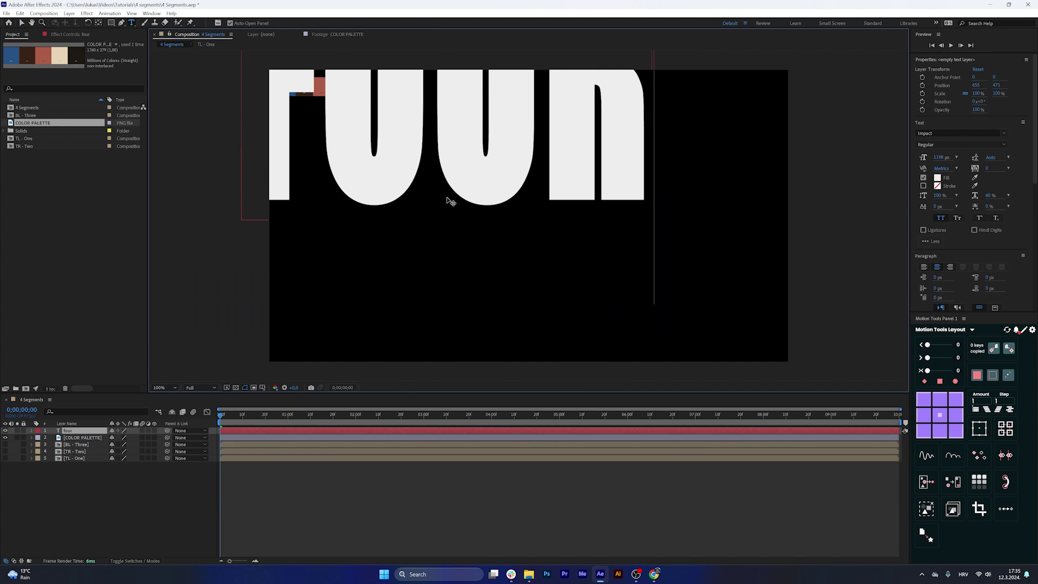
click(474, 517)
key(v)
drag(485, 142, 563, 273)
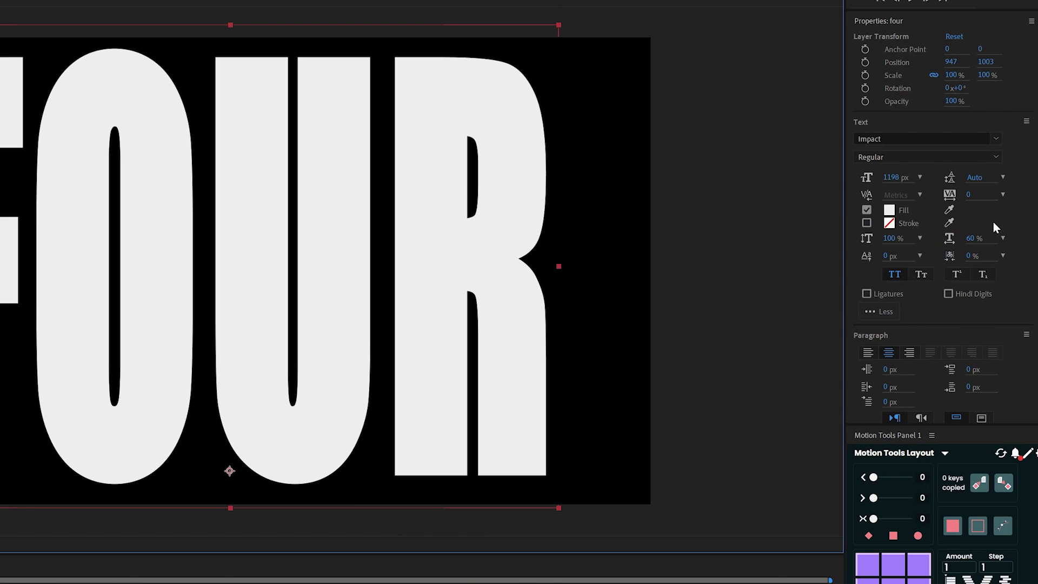
Step: Center the FOUR text horizontally and vertically in the composition and set its horizontal scale to 73%
scroll(994, 222, down, 5)
click(880, 301)
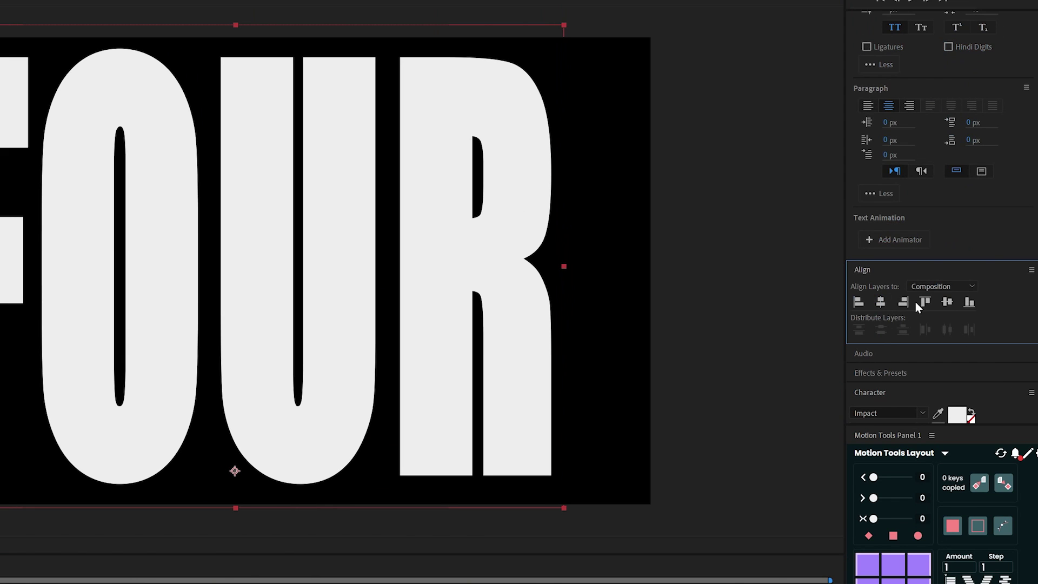
click(947, 303)
scroll(970, 245, up, 5)
drag(971, 237, 975, 238)
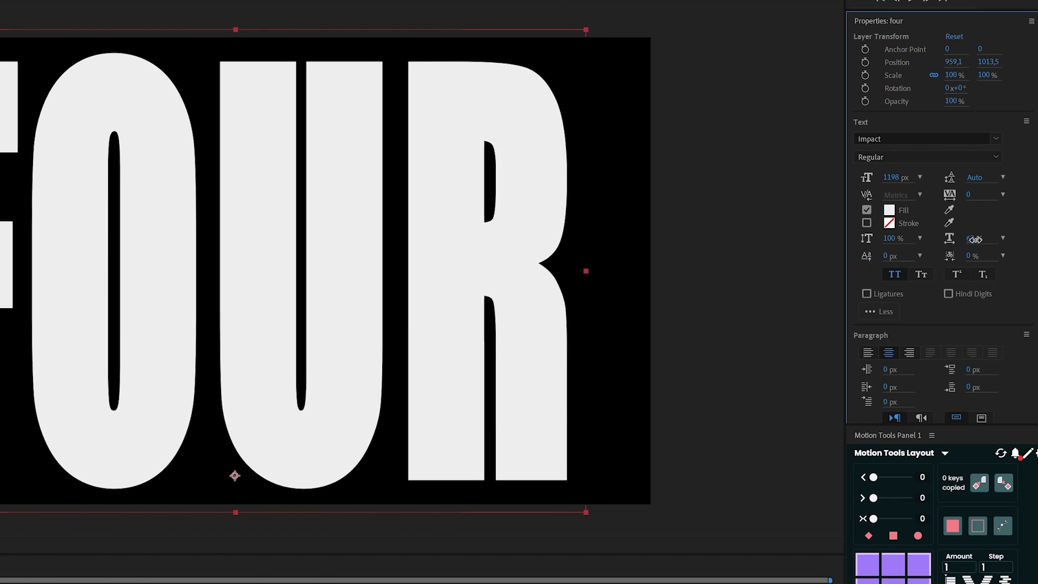
drag(975, 238, 983, 238)
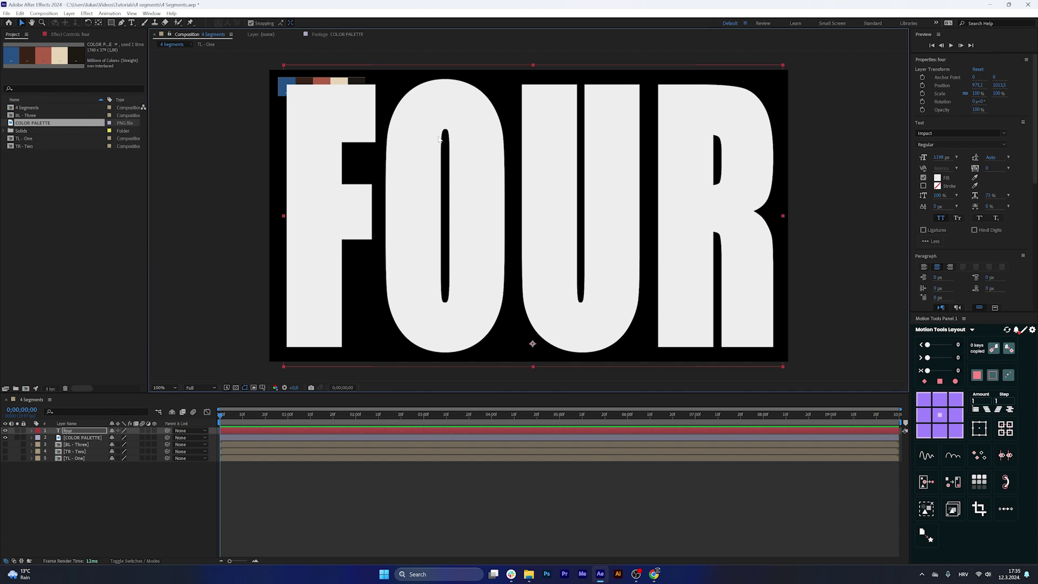
Step: Create a full-frame 1920 x 1080 solid in the palette's cream and place it beneath the FOUR text layer
click(251, 474)
right_click(101, 484)
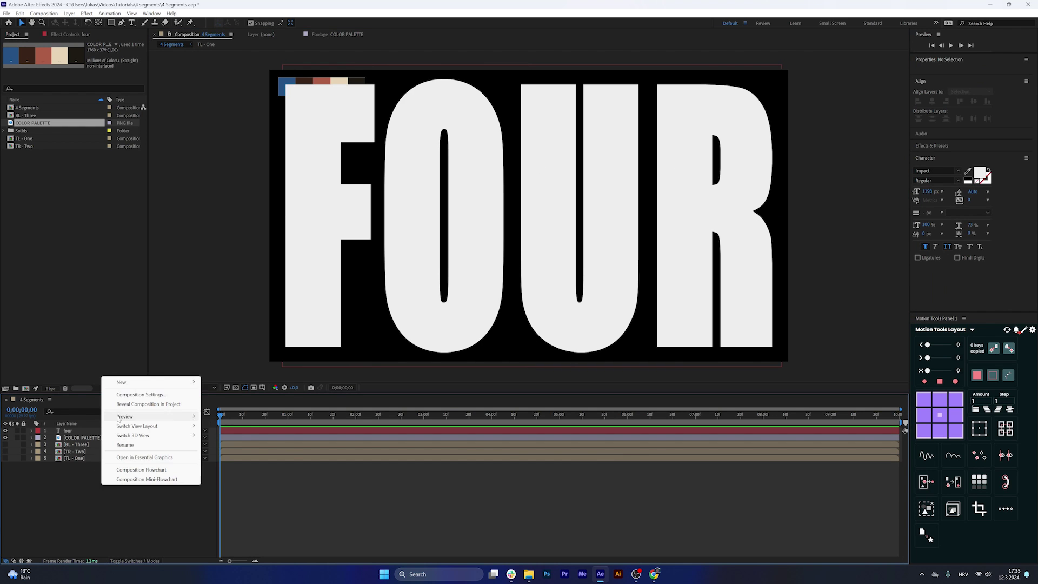
mouse_move(135, 384)
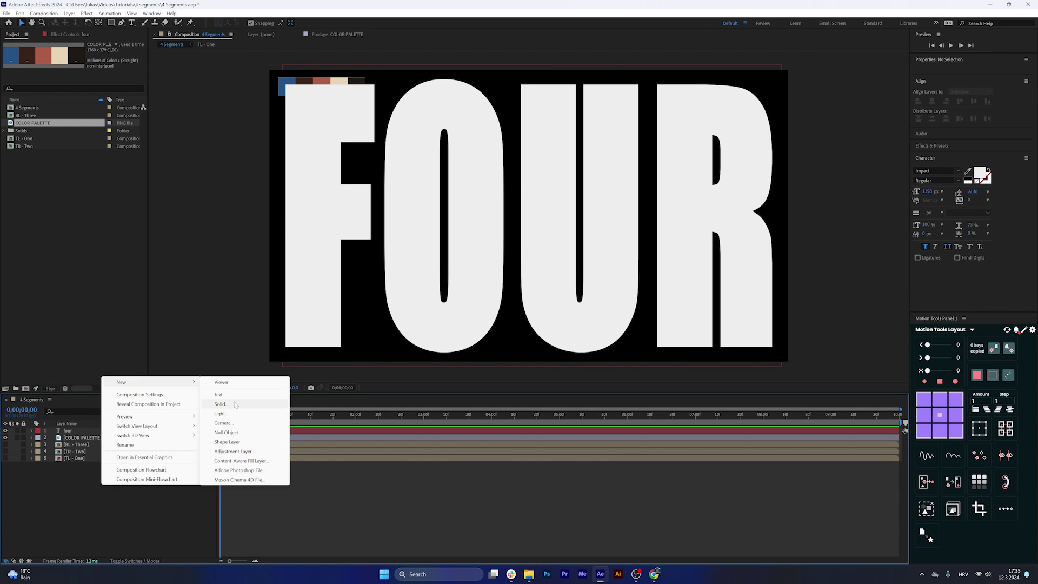
click(222, 404)
click(343, 79)
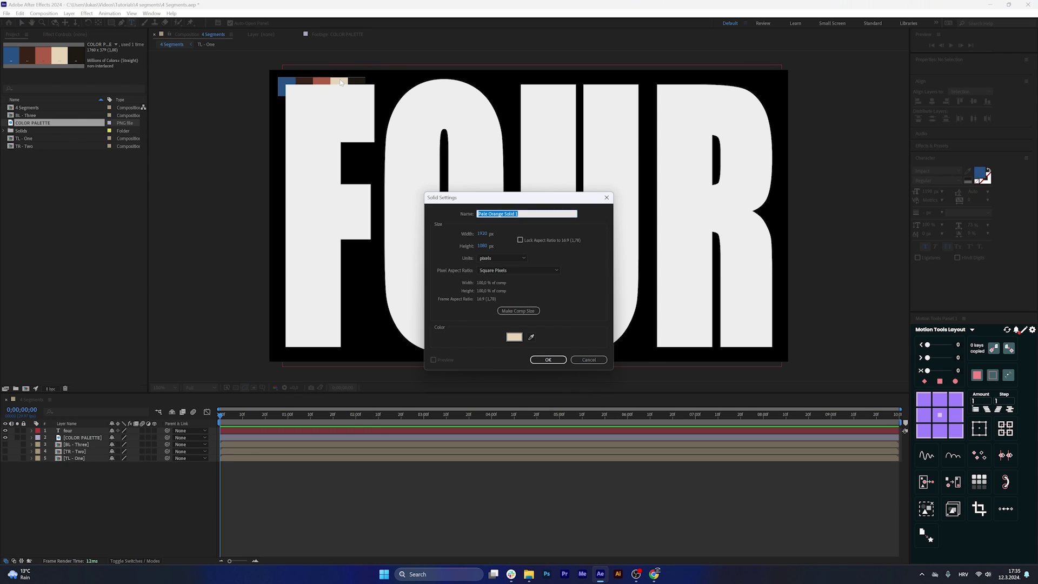
click(548, 360)
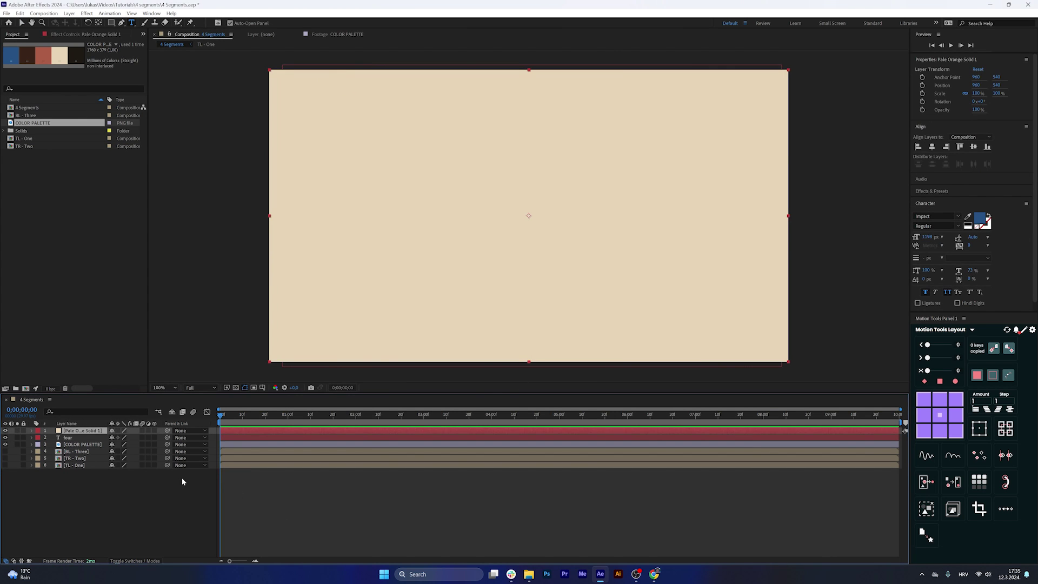
drag(77, 437, 92, 427)
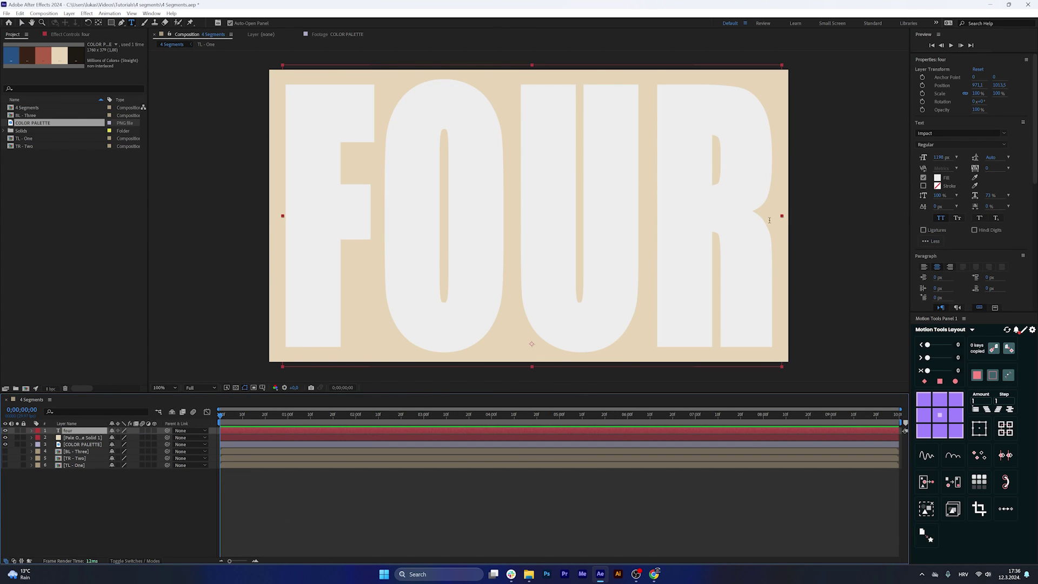
Step: Change the fill color of the FOUR text to a dark brownish gray
double_click(578, 190)
click(938, 178)
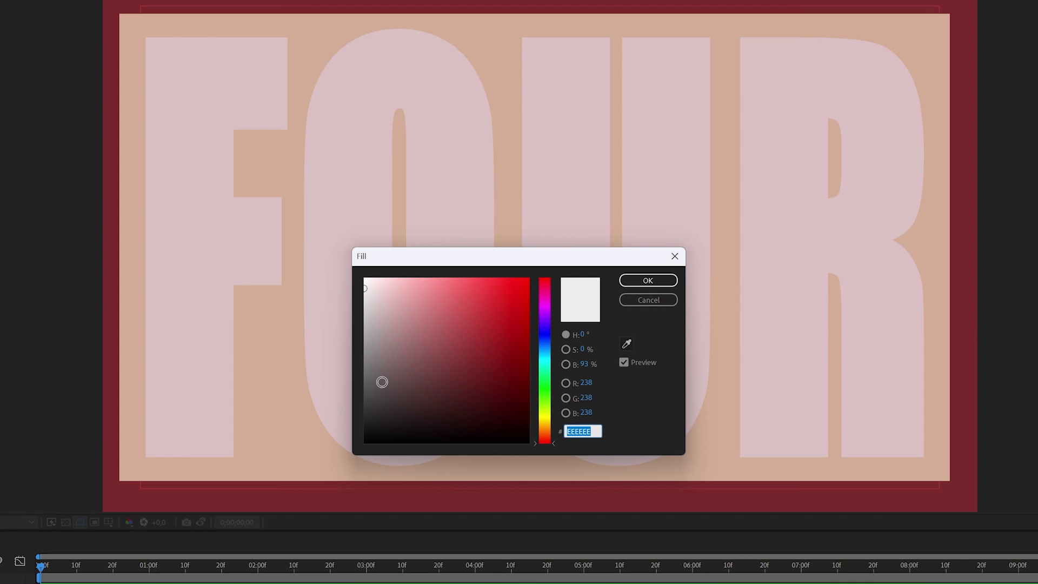
drag(432, 297, 417, 300)
drag(360, 385, 357, 387)
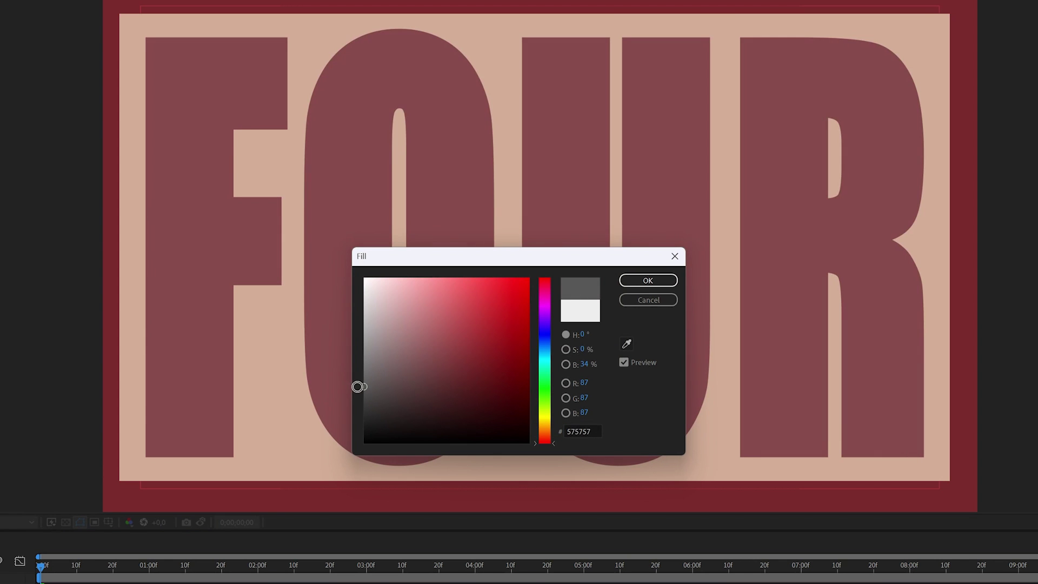
click(546, 437)
click(382, 386)
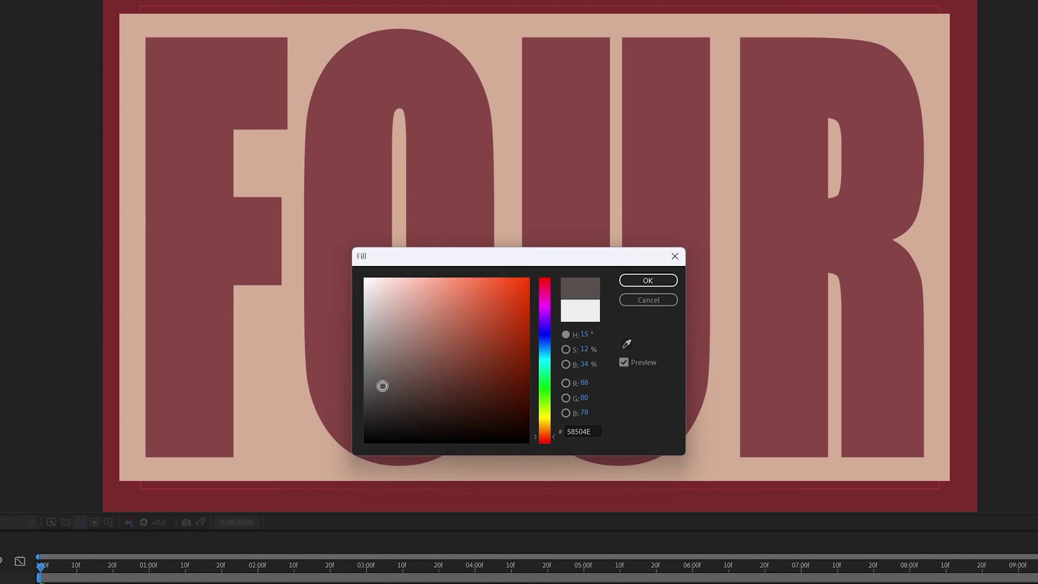
drag(383, 386, 379, 391)
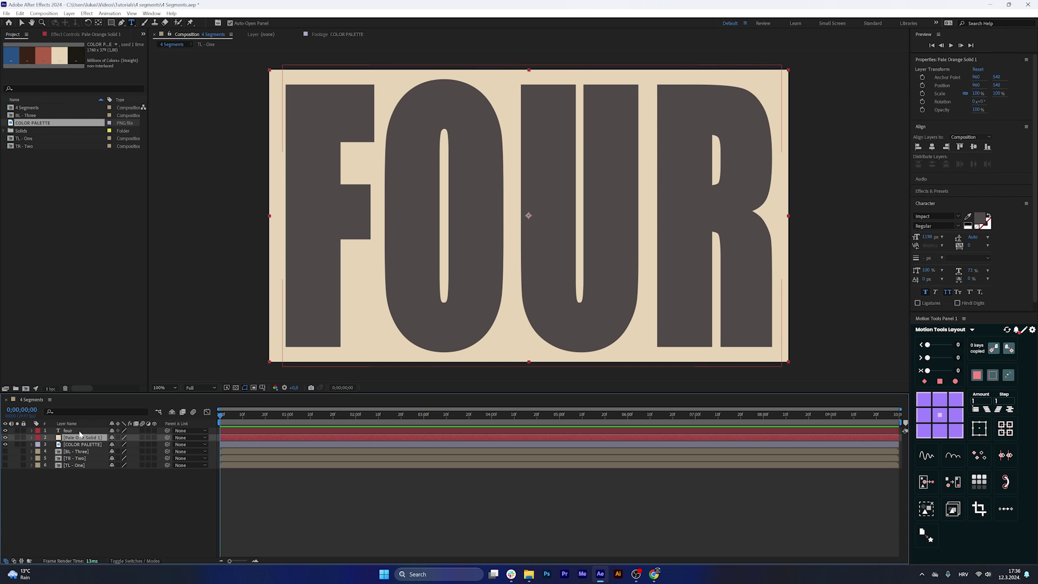
Step: Pre-compose the FOUR text and the cream solid together as "BR - FOUR"
shift+click(80, 431)
right_click(80, 431)
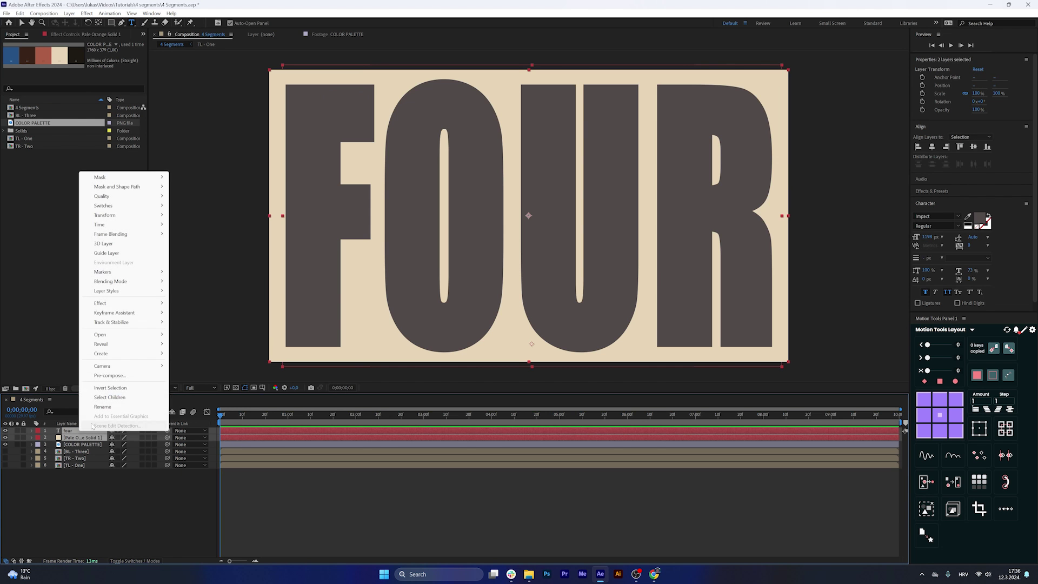
click(133, 377)
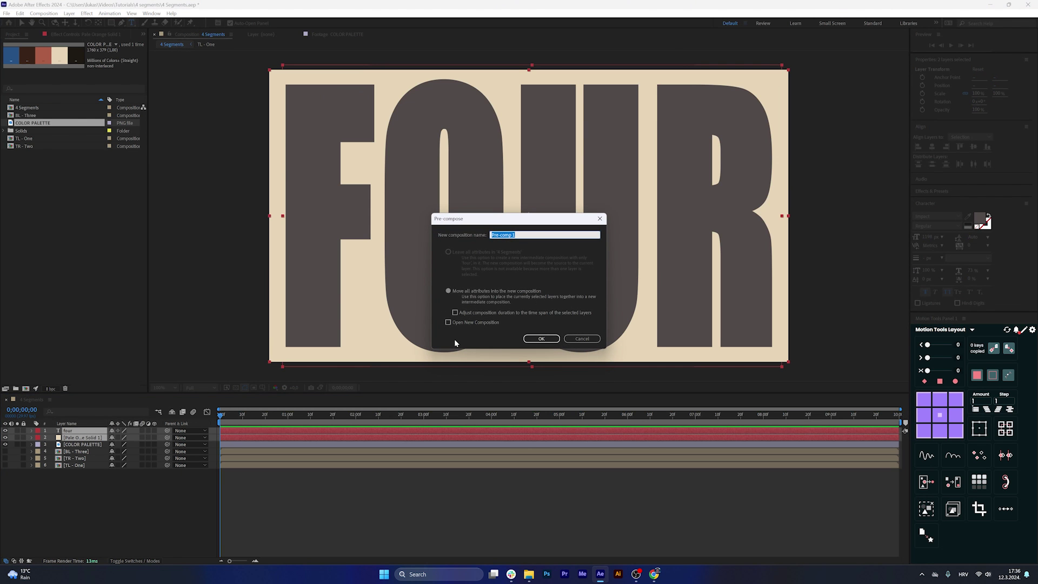
text(BR - FOUR)
key(Return)
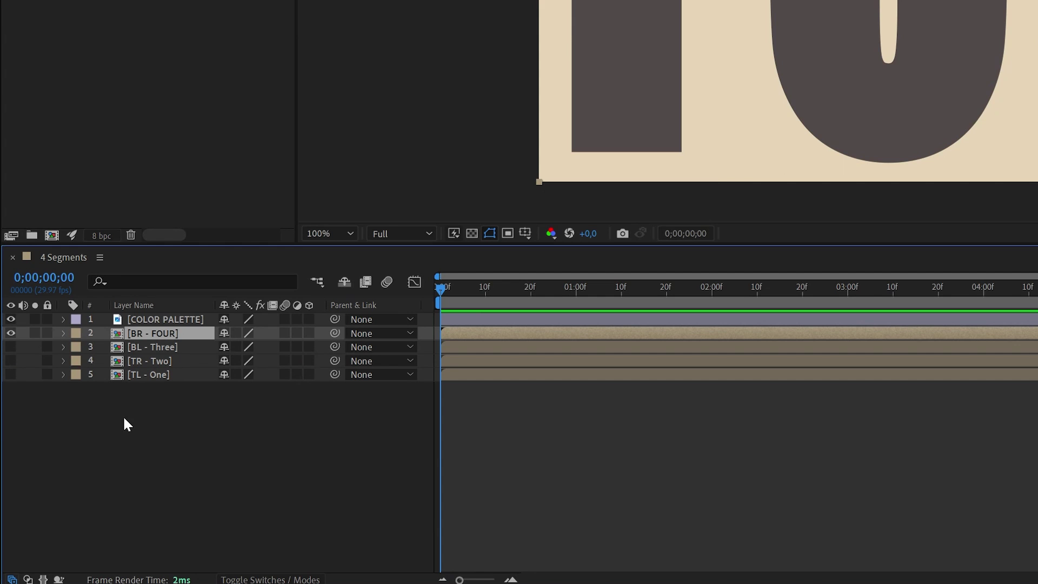
Step: Make the BL - Three, TR - Two and TL - One layers visible and hide the COLOR PALETTE layer
drag(11, 347, 10, 375)
click(153, 322)
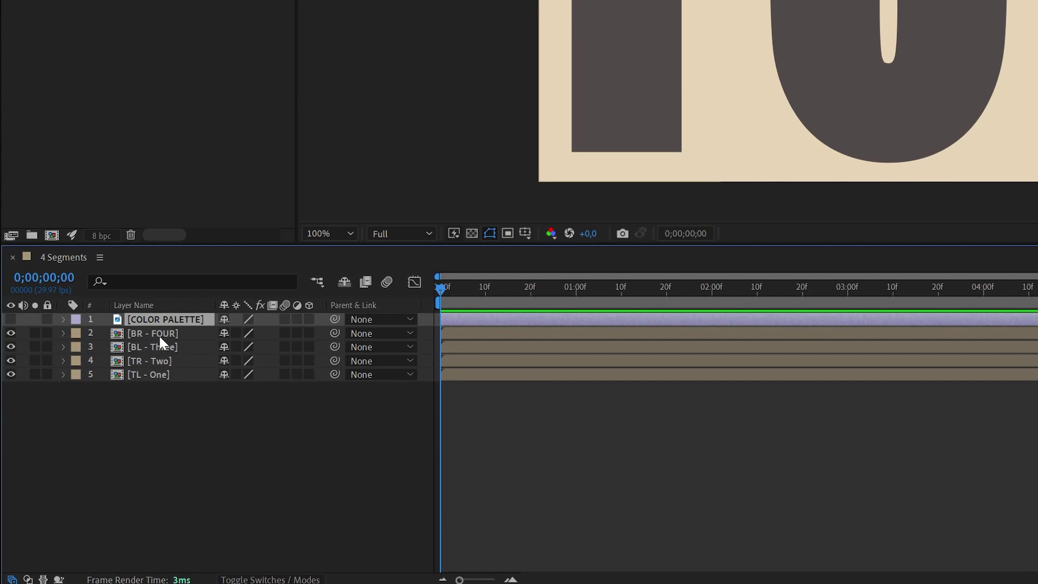
click(89, 485)
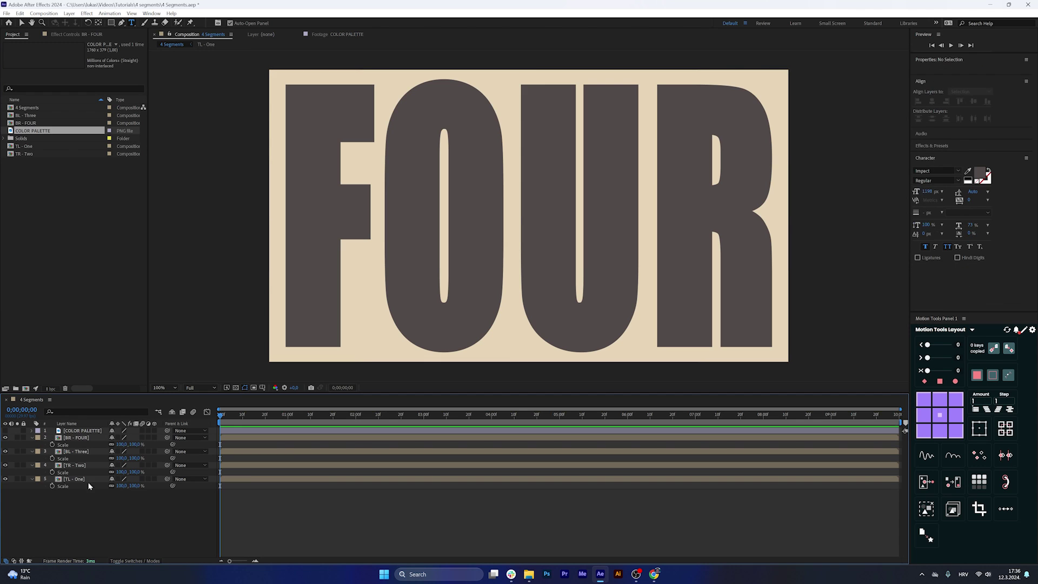
Step: Set the scale of all four word pre-comps to 50%
click(70, 479)
shift+click(88, 438)
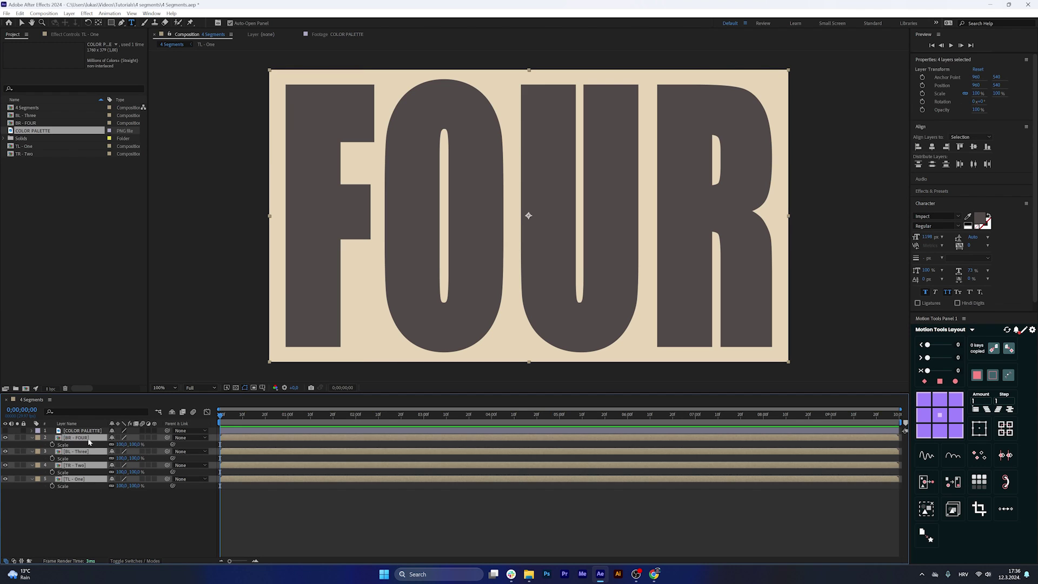
text(50)
key(Return)
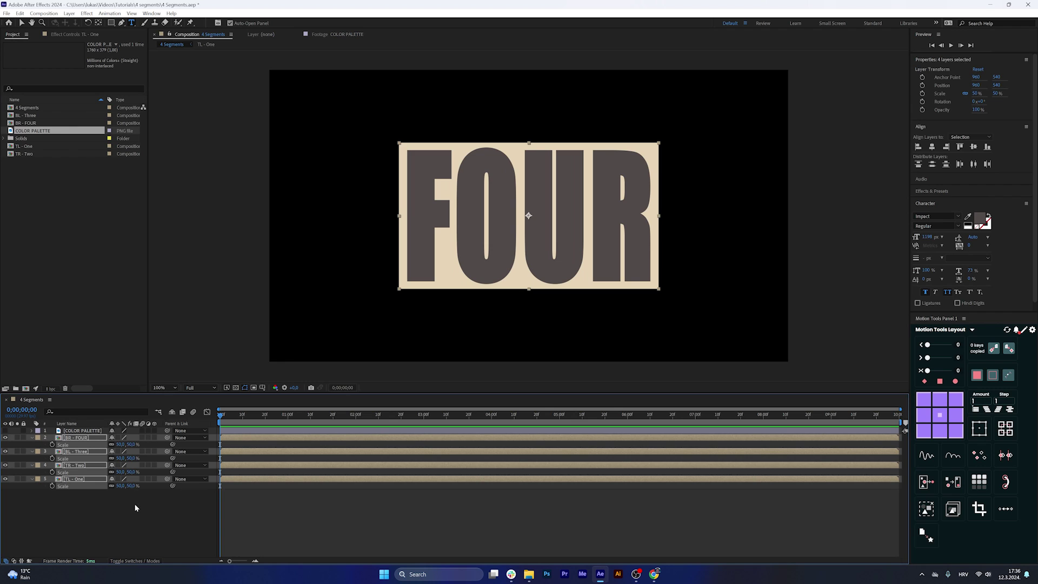
click(136, 507)
Step: Arrange the pre-comps in the frame's quadrants: ONE upper left, TWO upper right, THREE lower left and FOUR lower right
key(v)
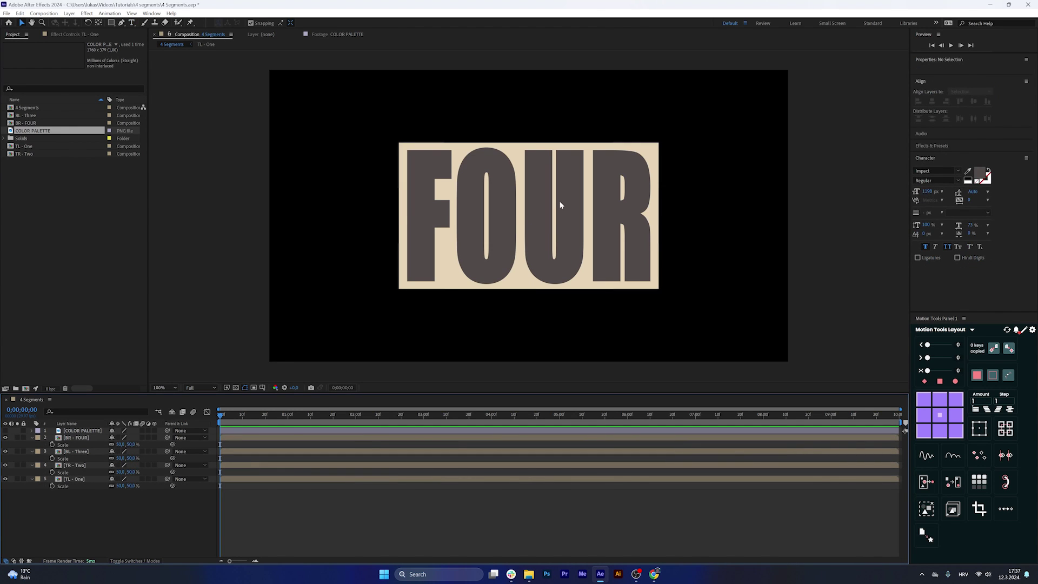
drag(561, 205, 692, 275)
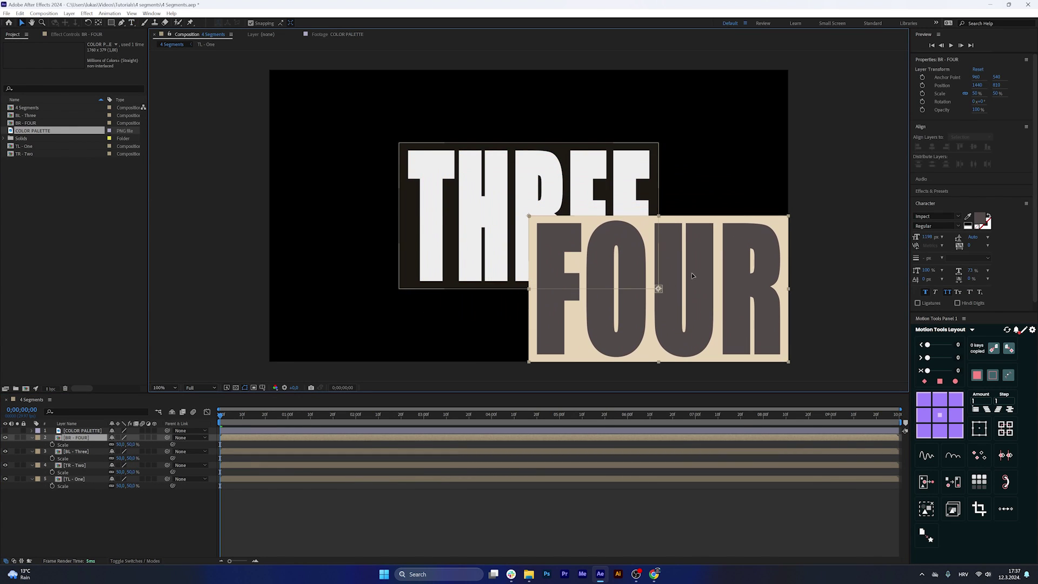
drag(527, 210, 397, 283)
drag(561, 192, 693, 119)
drag(459, 178, 339, 111)
drag(332, 109, 330, 106)
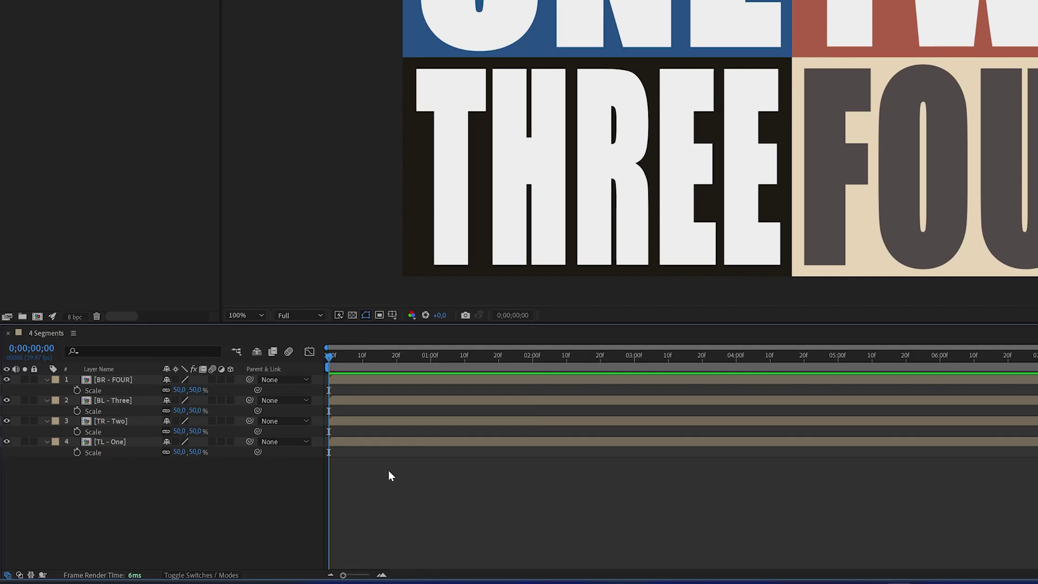
Step: Add a null object to the composition and show its Position property
right_click(260, 491)
mouse_move(313, 391)
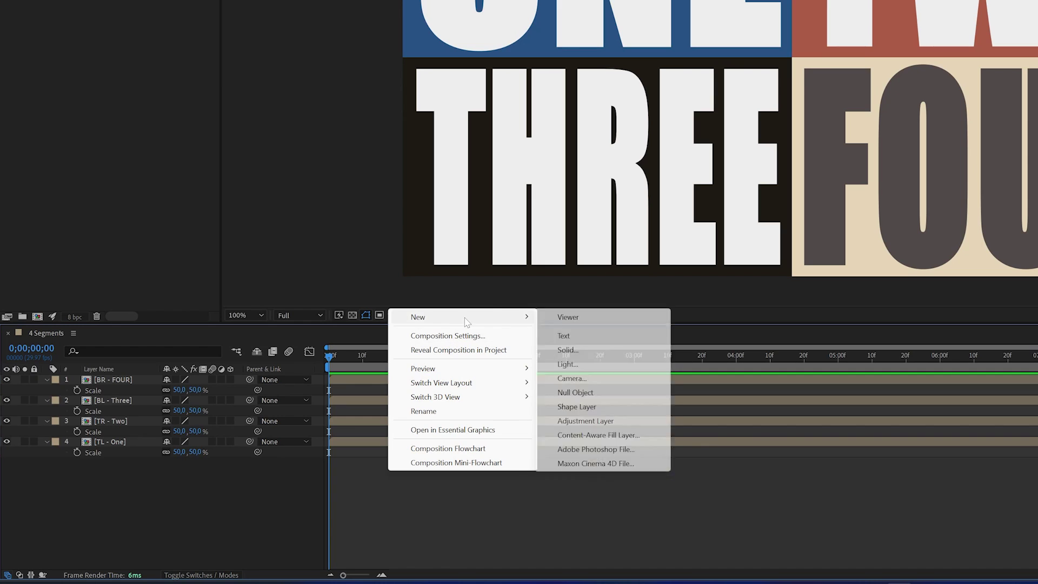
click(598, 398)
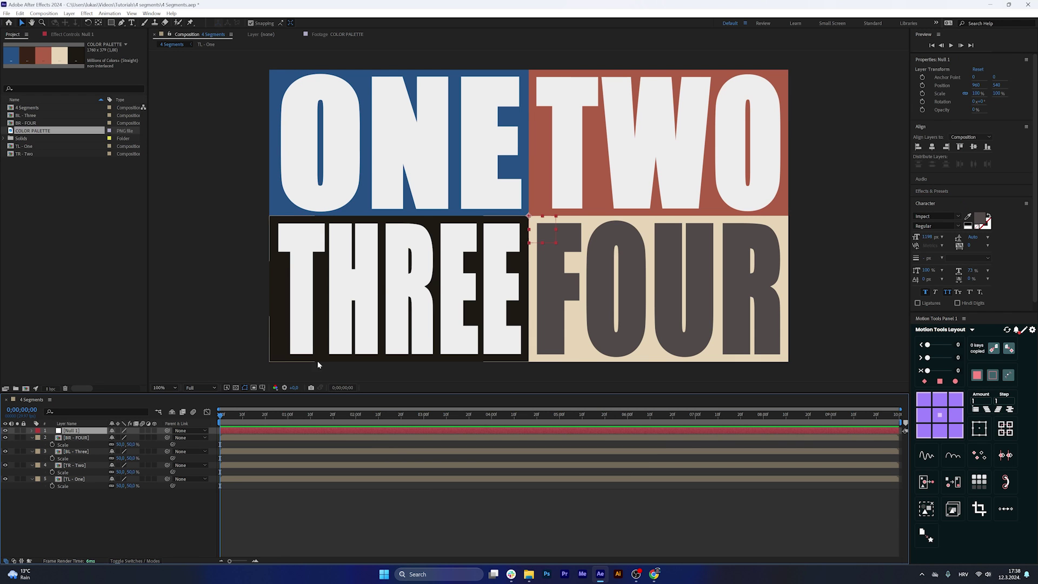
key(p)
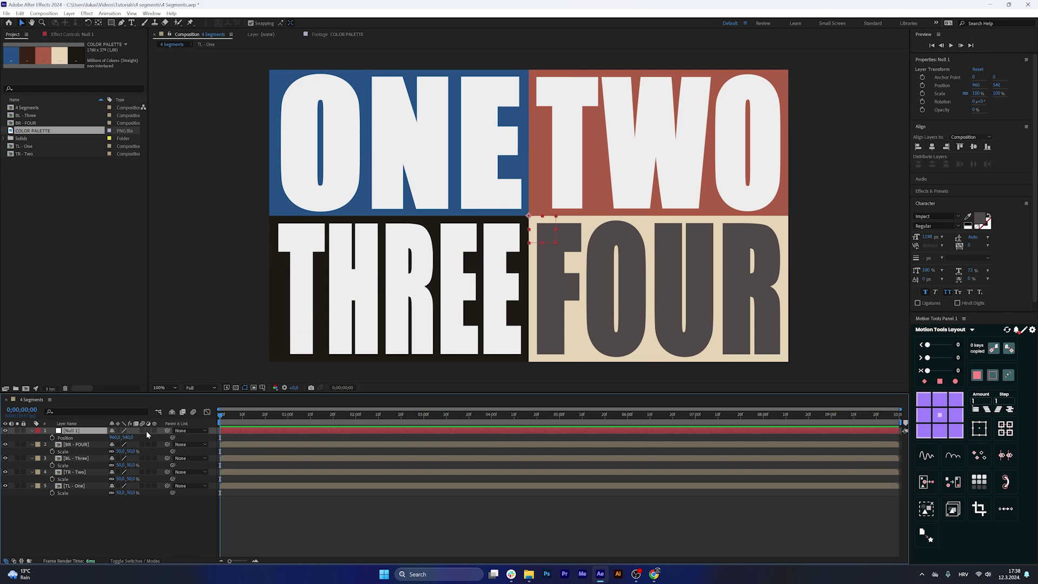
Step: Select the null and check its anchor point against the spot where the four segments meet
click(476, 523)
scroll(508, 273, up, 2)
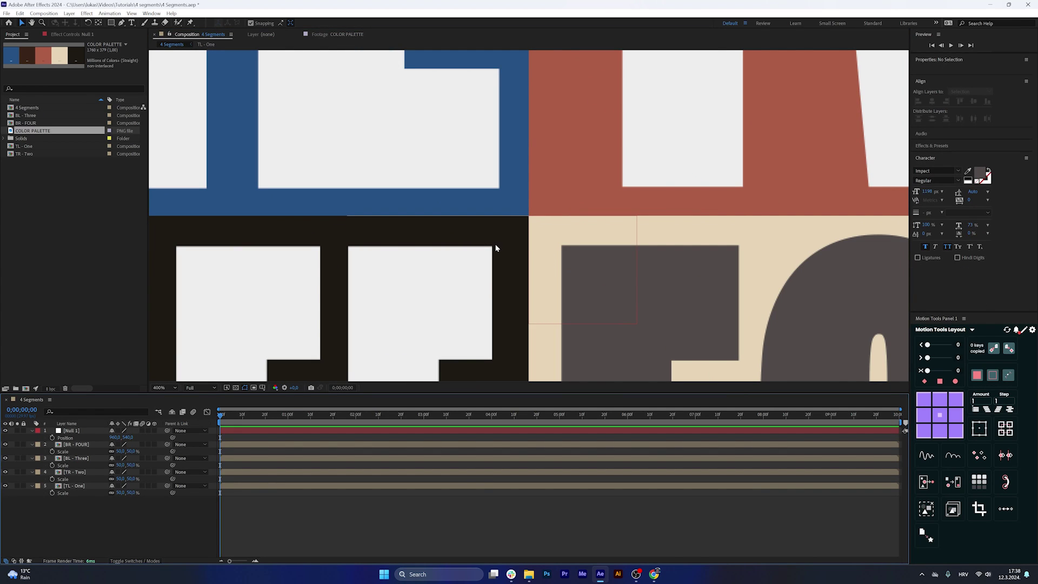
click(529, 217)
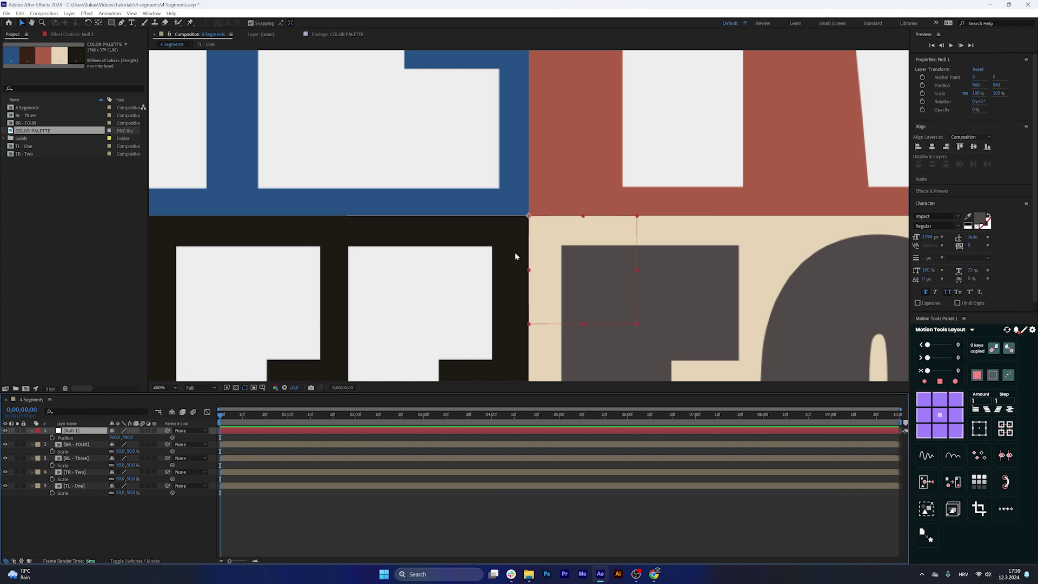
mouse_move(533, 220)
mouse_down()
mouse_move(453, 218)
mouse_move(548, 223)
mouse_move(413, 207)
mouse_move(503, 316)
mouse_move(635, 241)
mouse_move(531, 232)
mouse_up()
scroll(590, 249, down, 3)
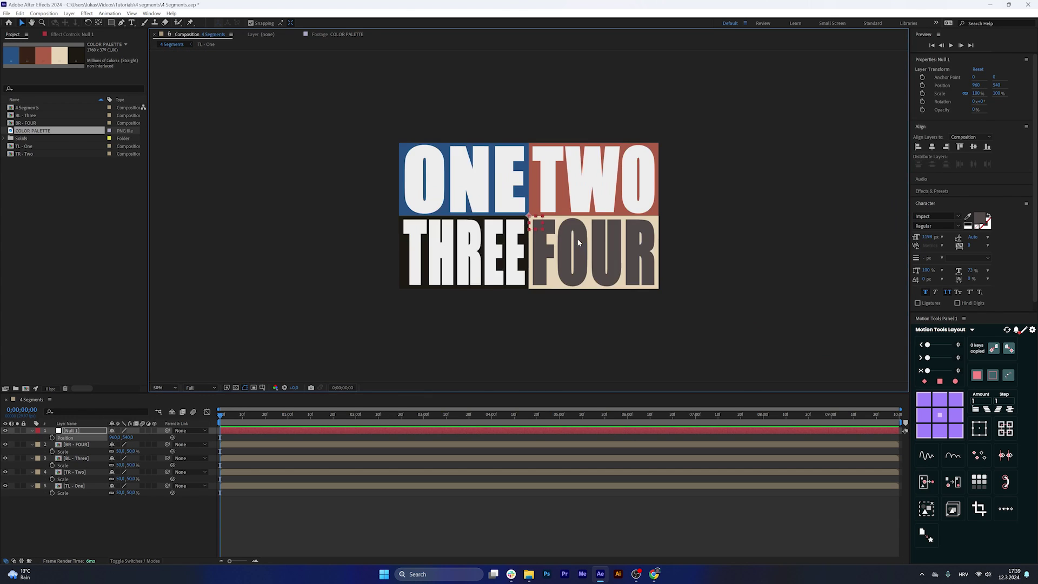
Step: Inspect the anchor points of the ONE segment, the null and the FOUR segment in the composition view
scroll(582, 243, up, 1)
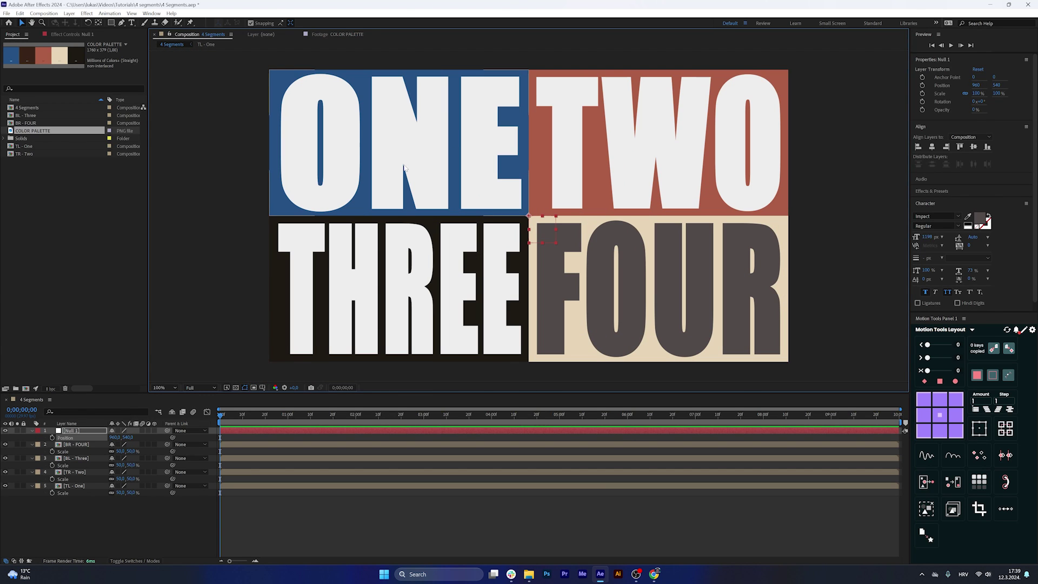
click(448, 188)
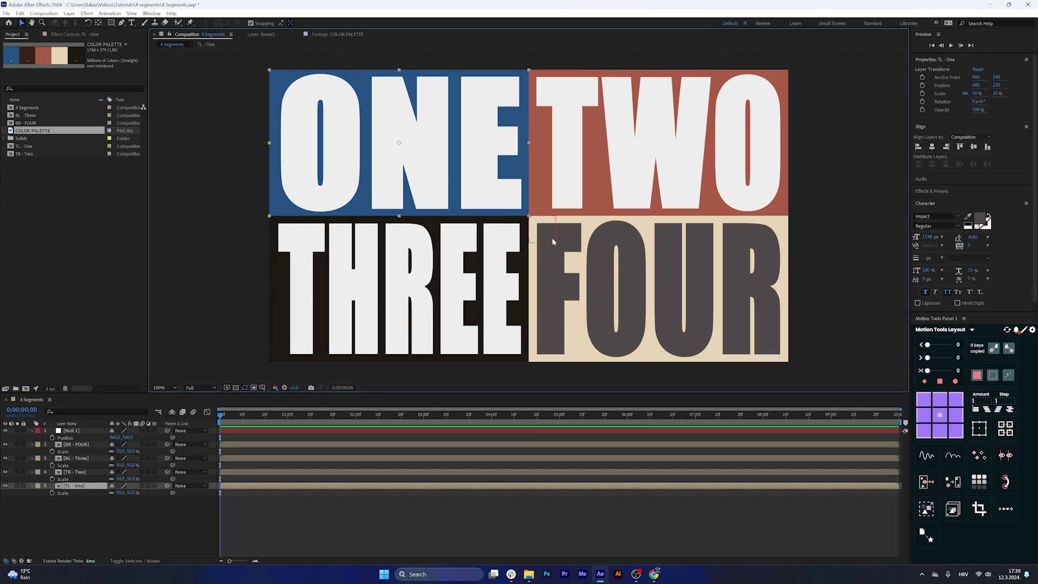
key(space)
key(space)
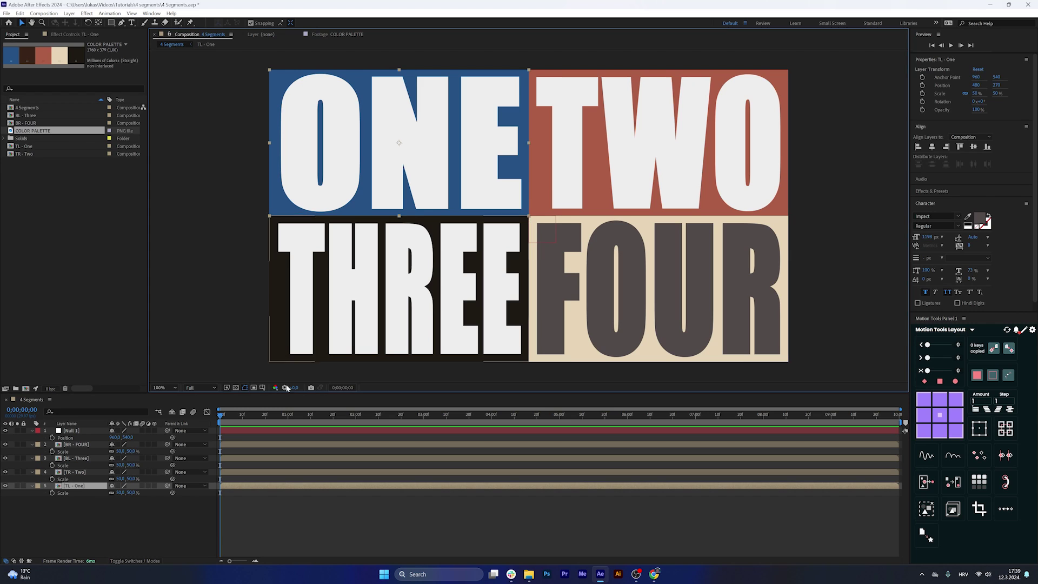
click(554, 220)
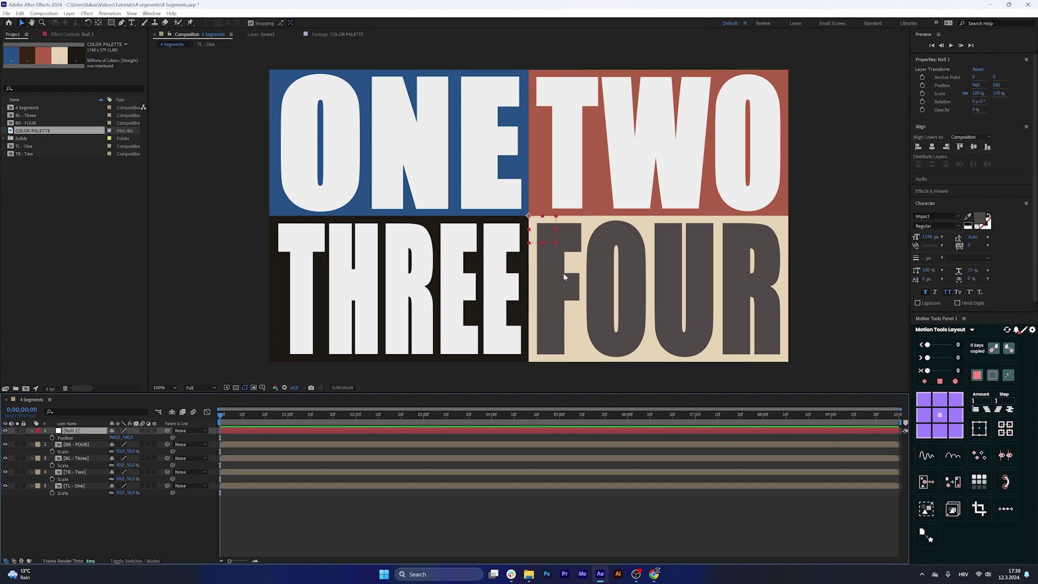
click(585, 324)
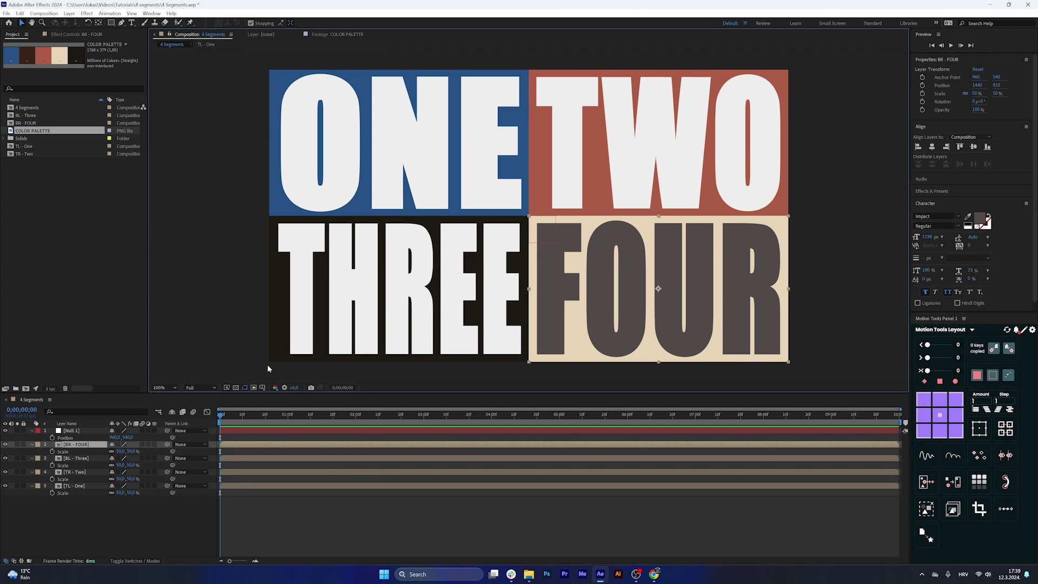
mouse_move(315, 282)
mouse_down()
mouse_move(348, 263)
mouse_move(327, 286)
mouse_up()
Step: Move the ONE layer's anchor point from its centre to the layer's upper-left corner
click(333, 122)
scroll(307, 127, up, 2)
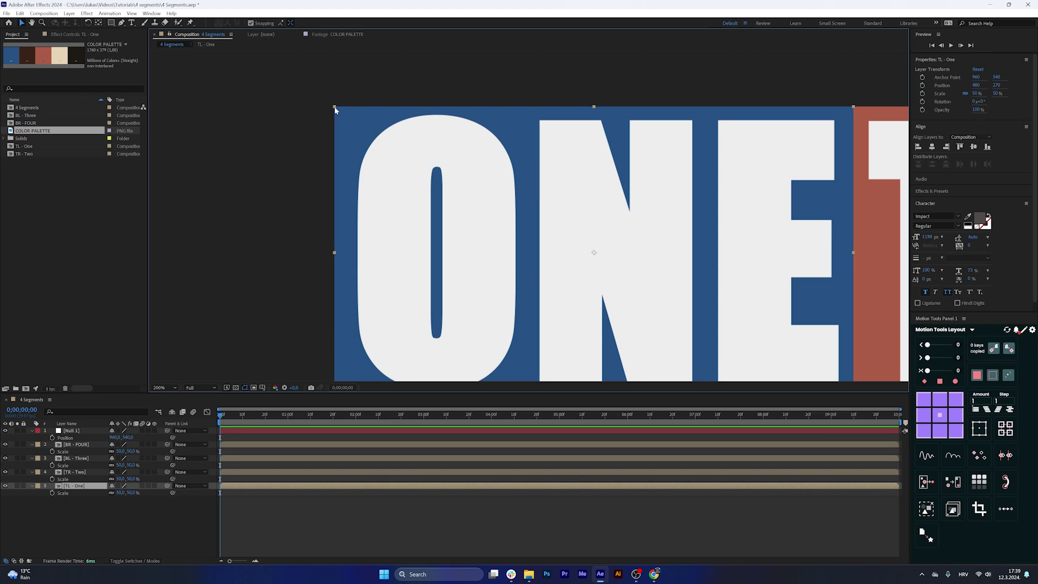
drag(549, 250, 477, 176)
drag(509, 213, 520, 234)
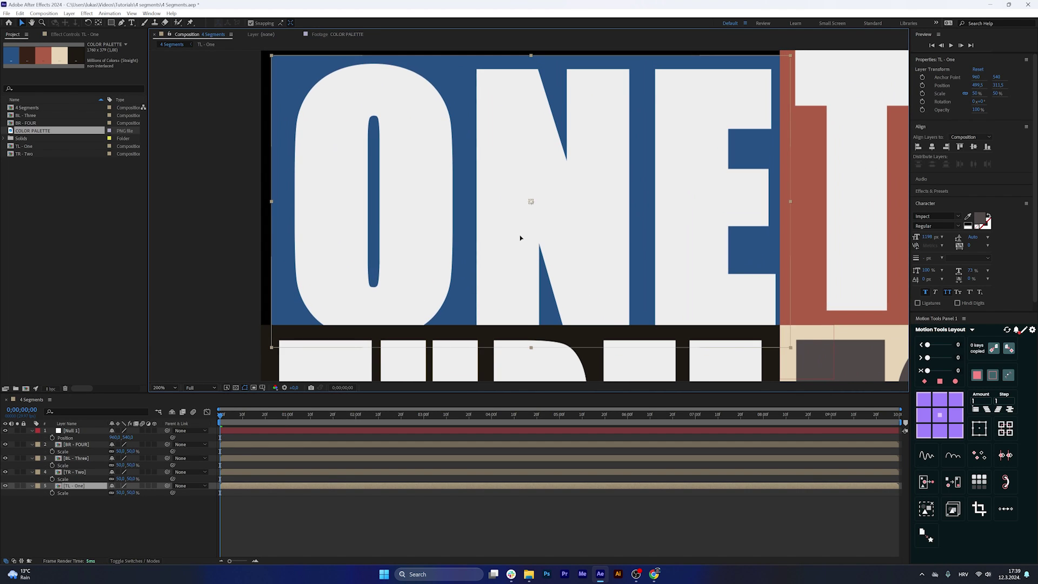
key(ctrl+z)
drag(520, 184, 266, 54)
key(y)
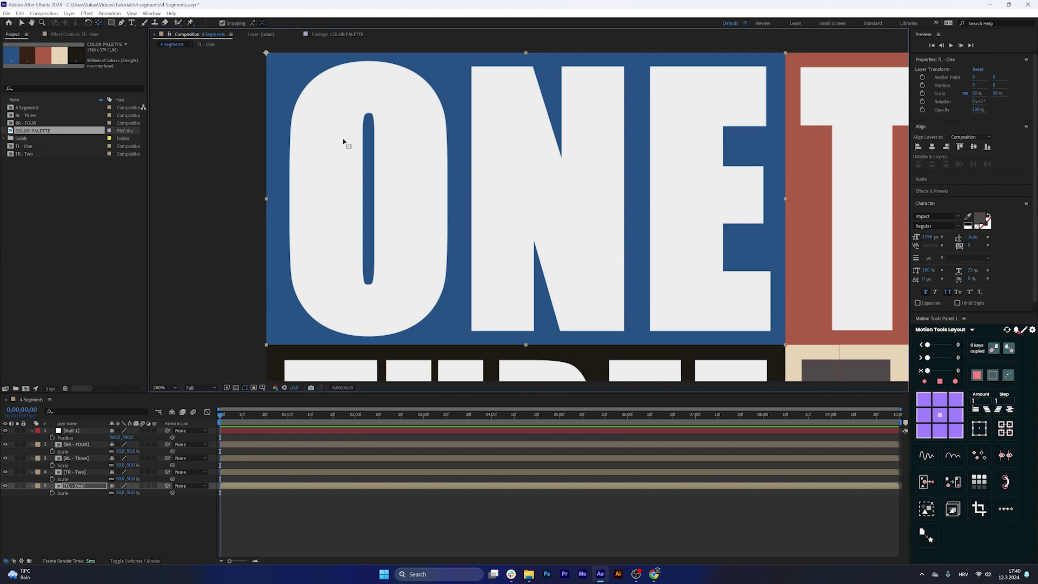
Step: Move the TWO layer's anchor point to the layer's upper-right corner
key(comma)
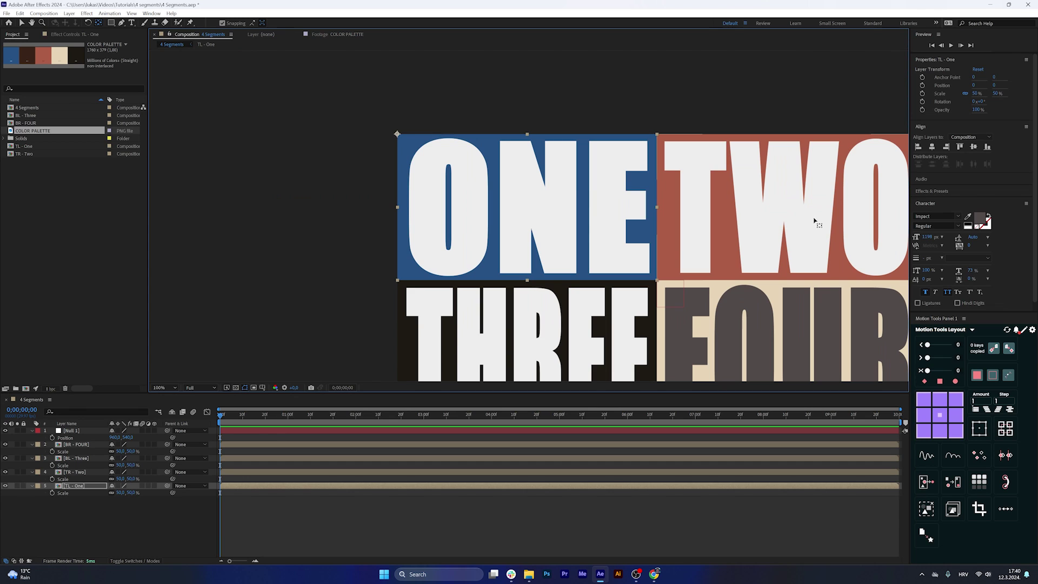
click(800, 227)
drag(797, 229, 646, 169)
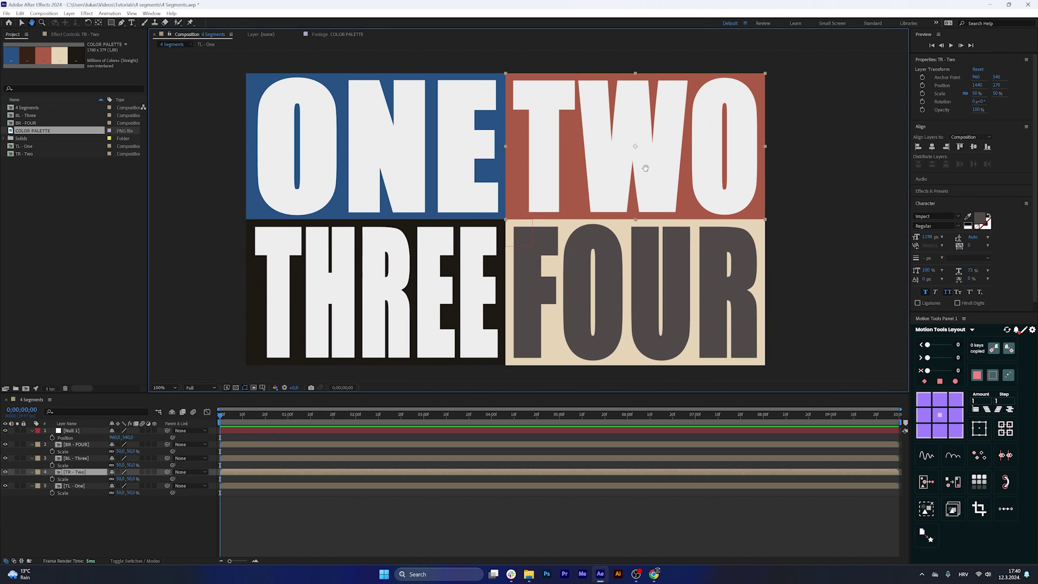
key(v)
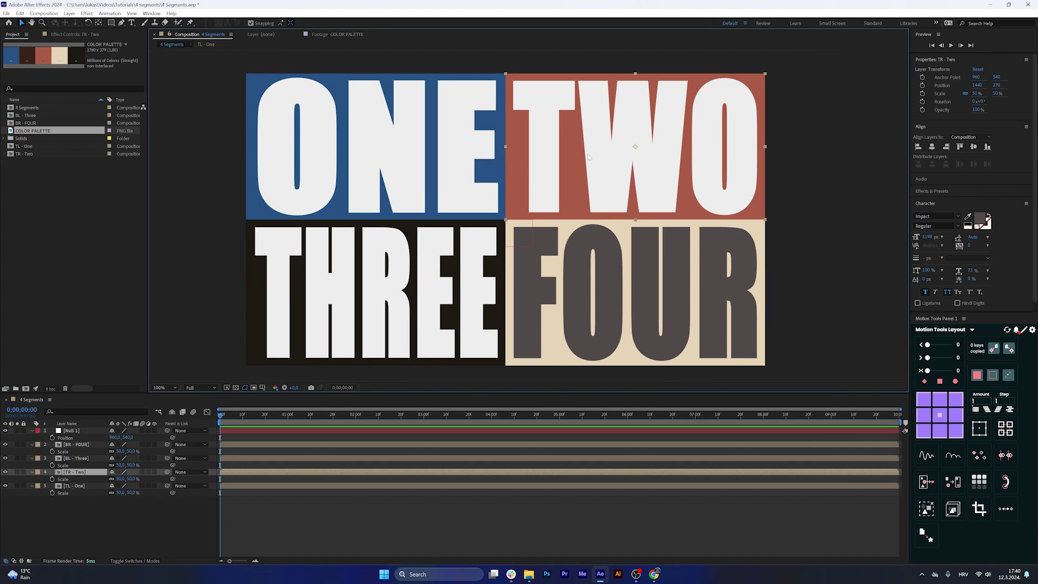
click(99, 23)
drag(636, 147, 766, 74)
key(v)
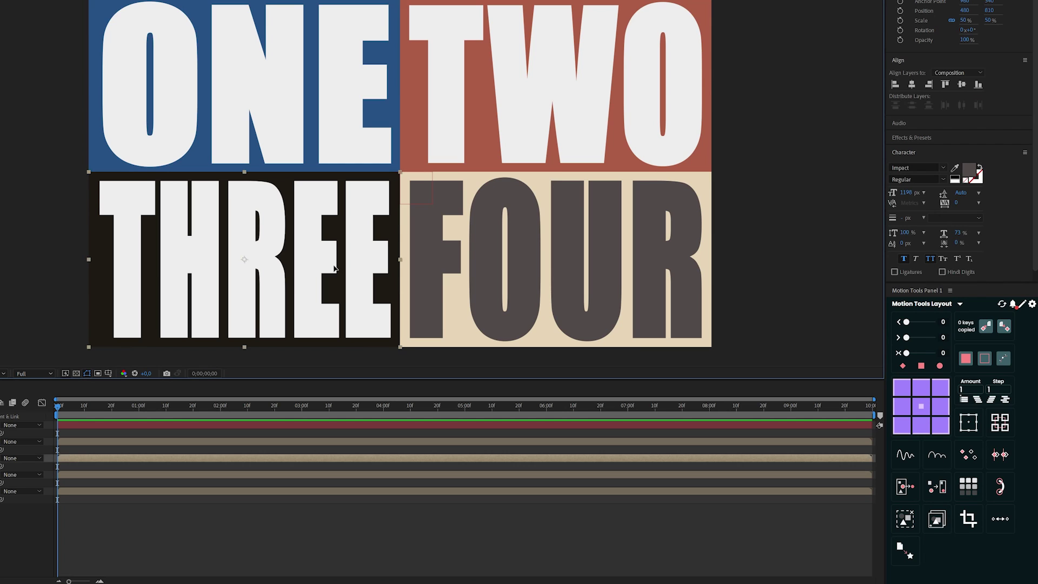
Step: Place the THREE layer's anchor point at its lower-left corner with the Motion Tools anchor grid
click(902, 426)
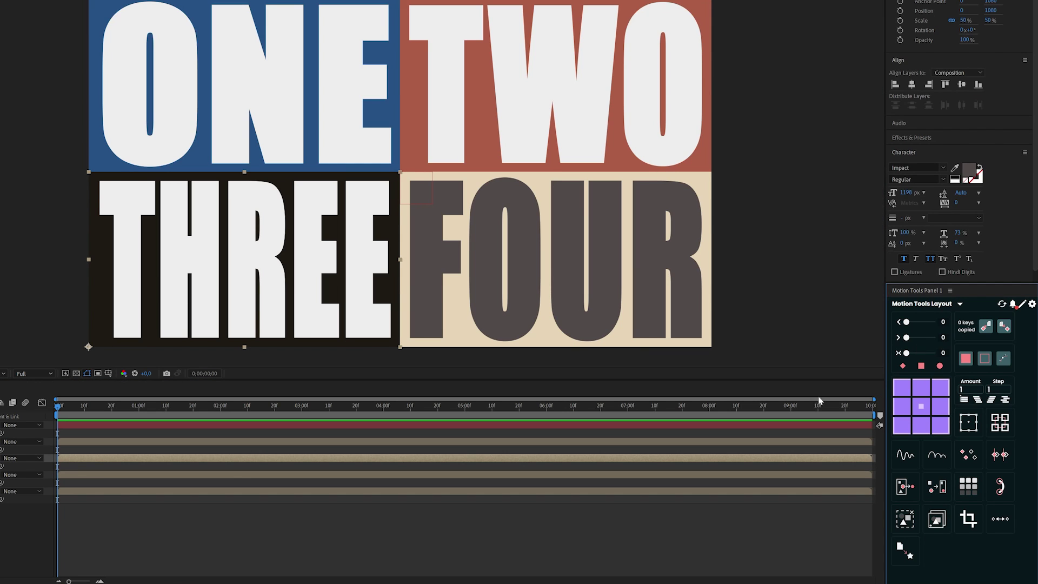
click(273, 259)
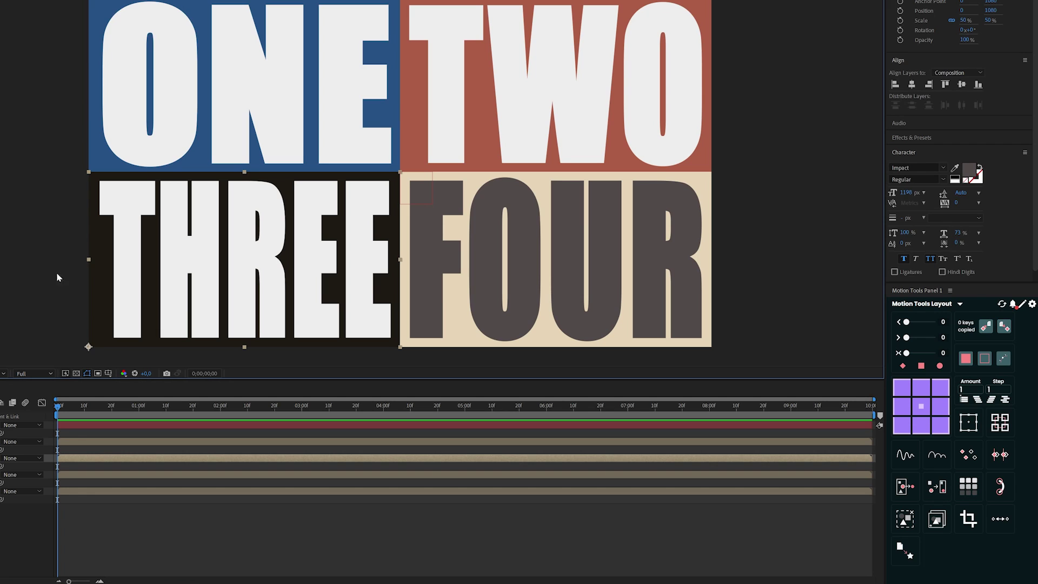
scroll(265, 301, up, 5)
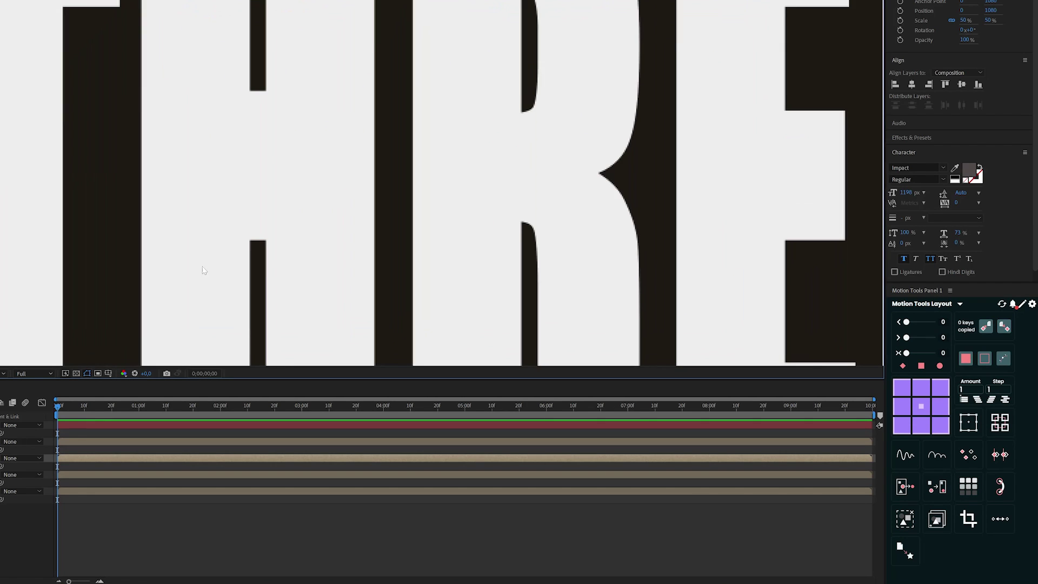
scroll(250, 271, down, 2)
click(902, 425)
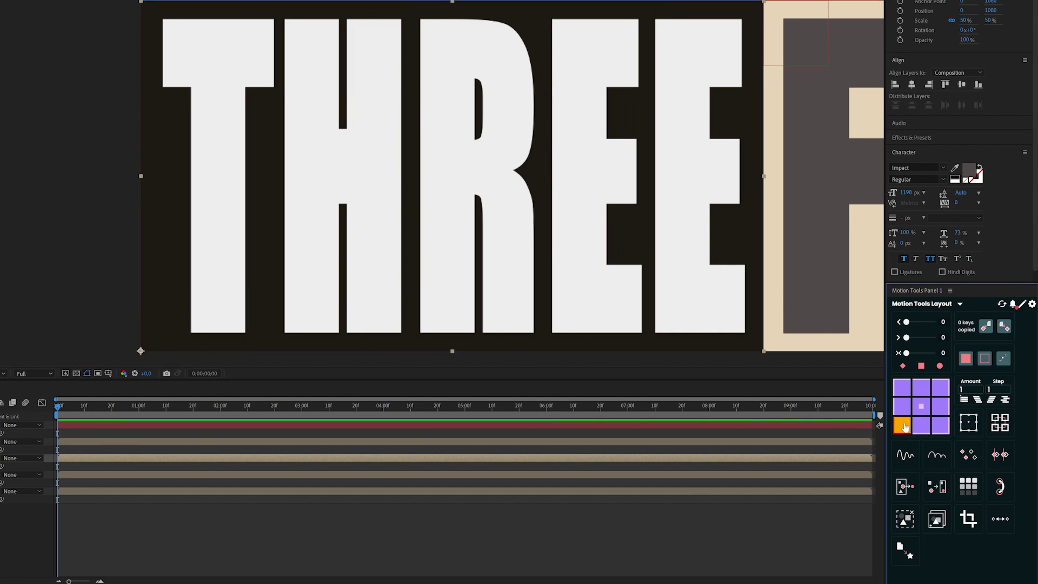
Step: Try several other anchor positions on the THREE layer and return its anchor point to the lower-left corner
click(921, 425)
click(940, 405)
click(938, 390)
click(903, 406)
click(921, 408)
click(902, 425)
click(901, 430)
Step: Place the FOUR layer's anchor point at its lower-right corner with the Motion Tools anchor grid
scroll(581, 247, down, 1)
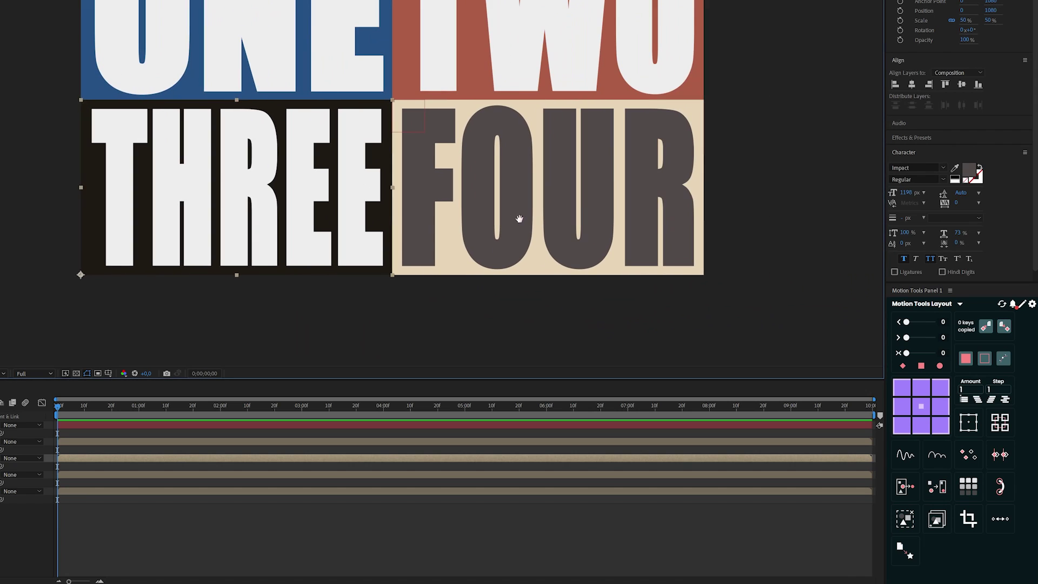
click(610, 182)
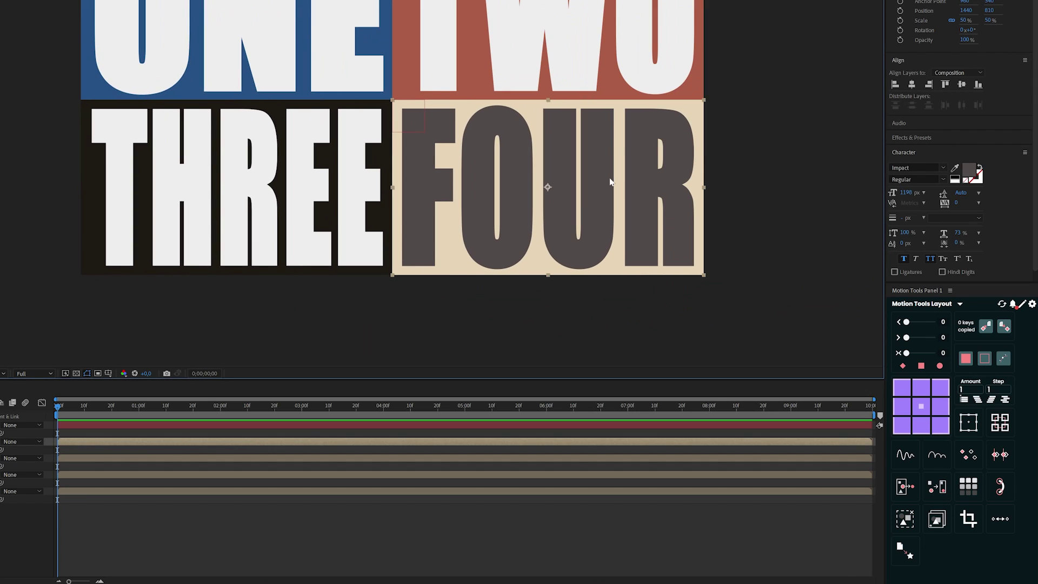
click(941, 427)
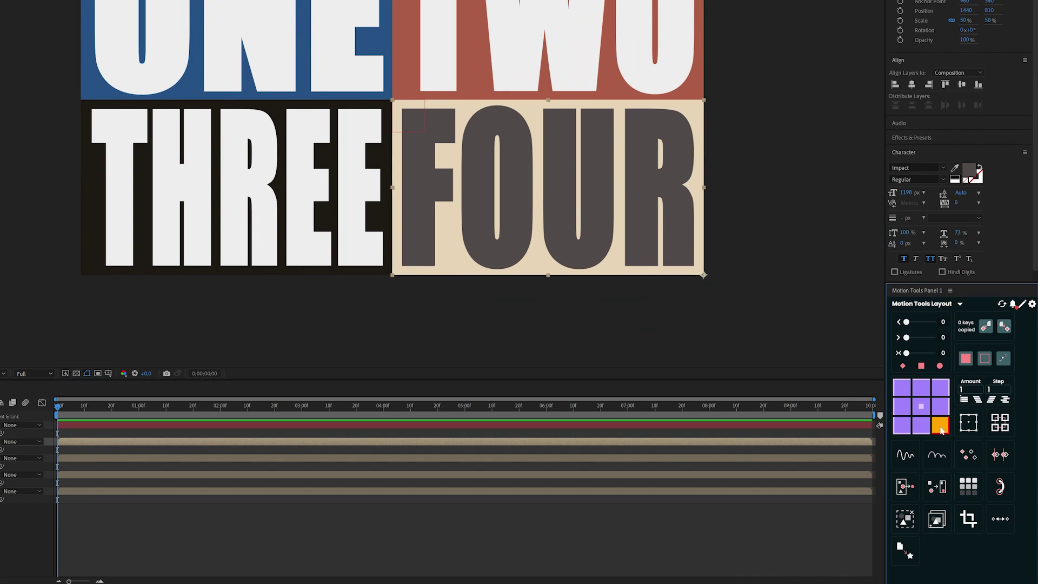
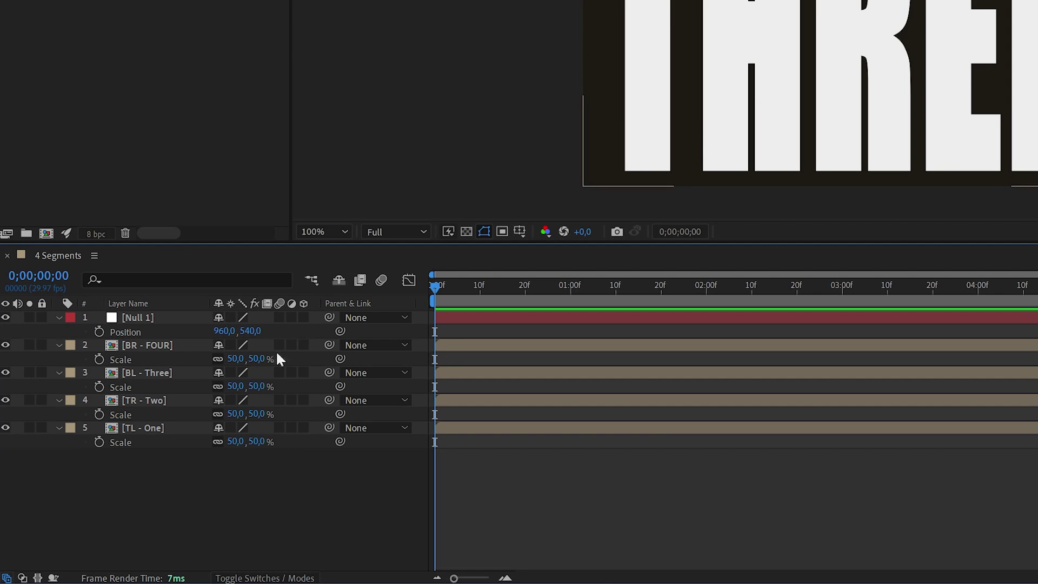
Step: Separate the null's Position into X and Y dimensions and unlink the Scale proportions of the four word layers
right_click(154, 333)
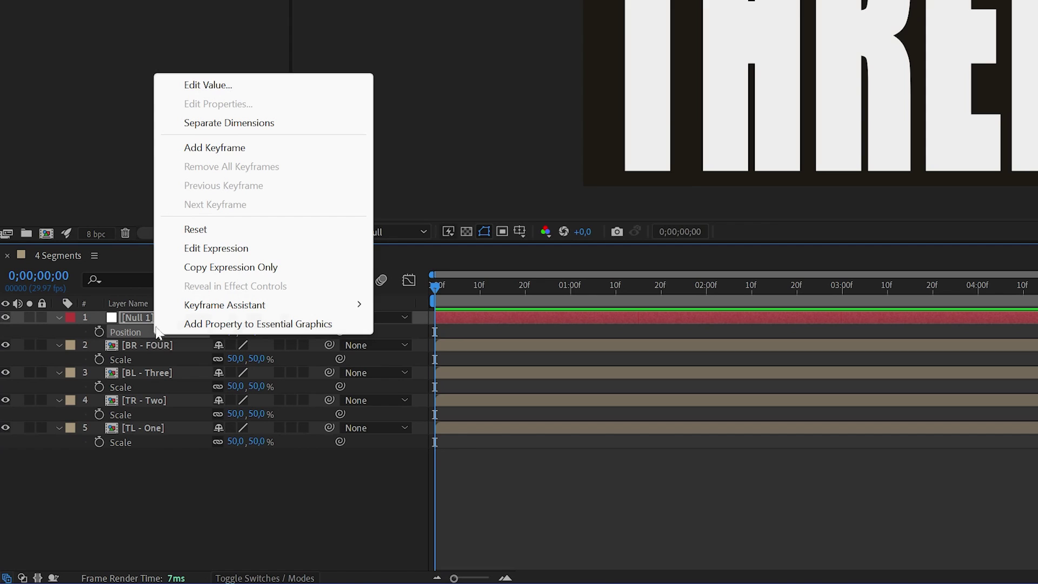
click(261, 128)
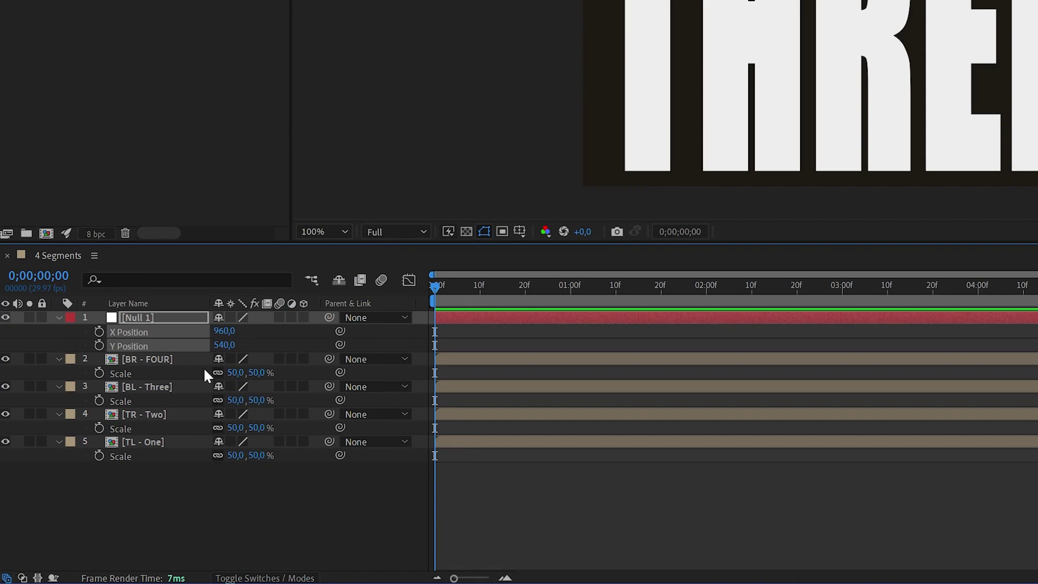
click(163, 444)
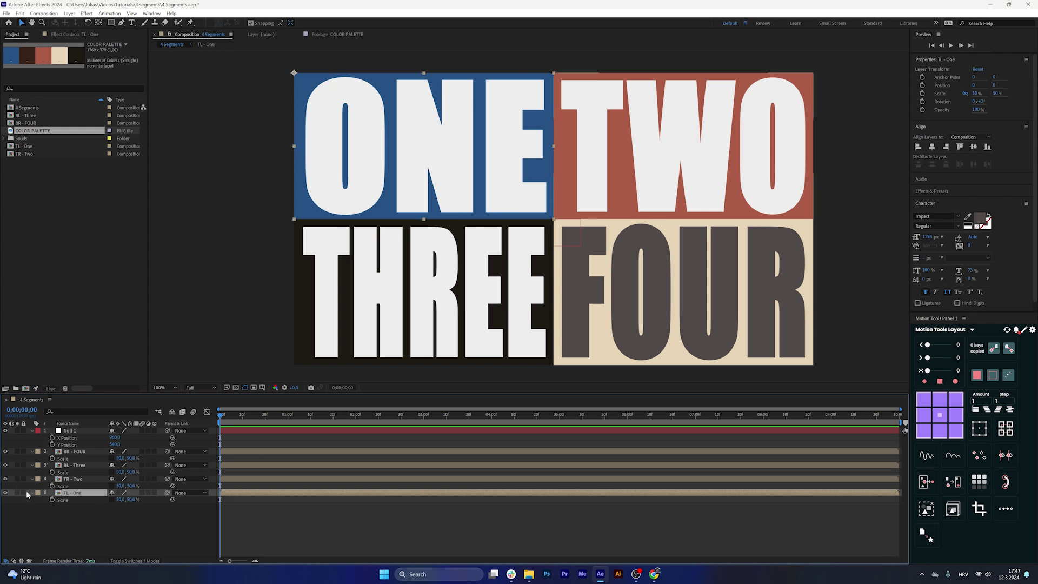
click(156, 527)
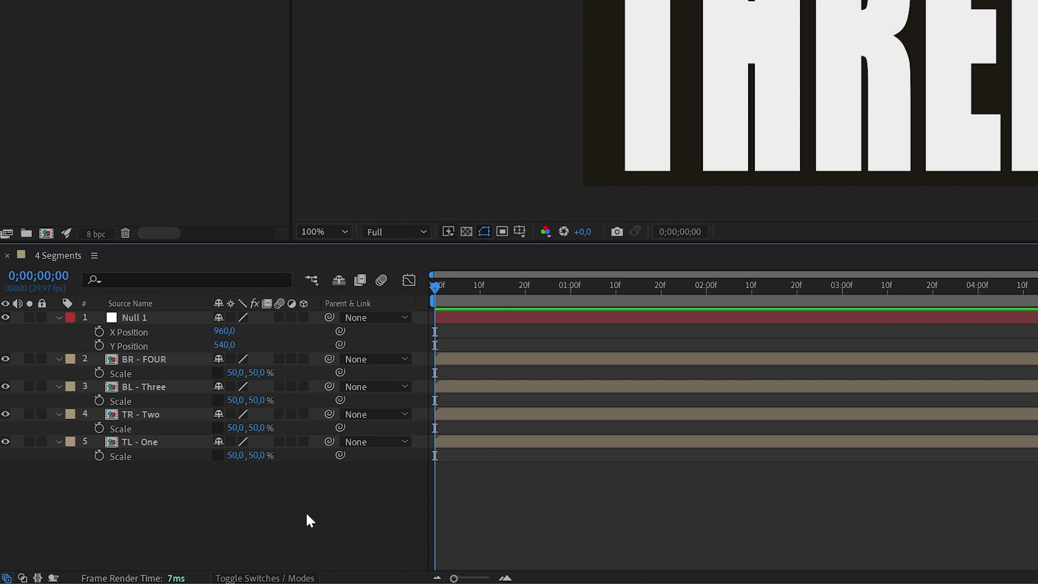
Step: Add an expression to the TL - One layer's Scale that references the null's X Position
alt+click(98, 458)
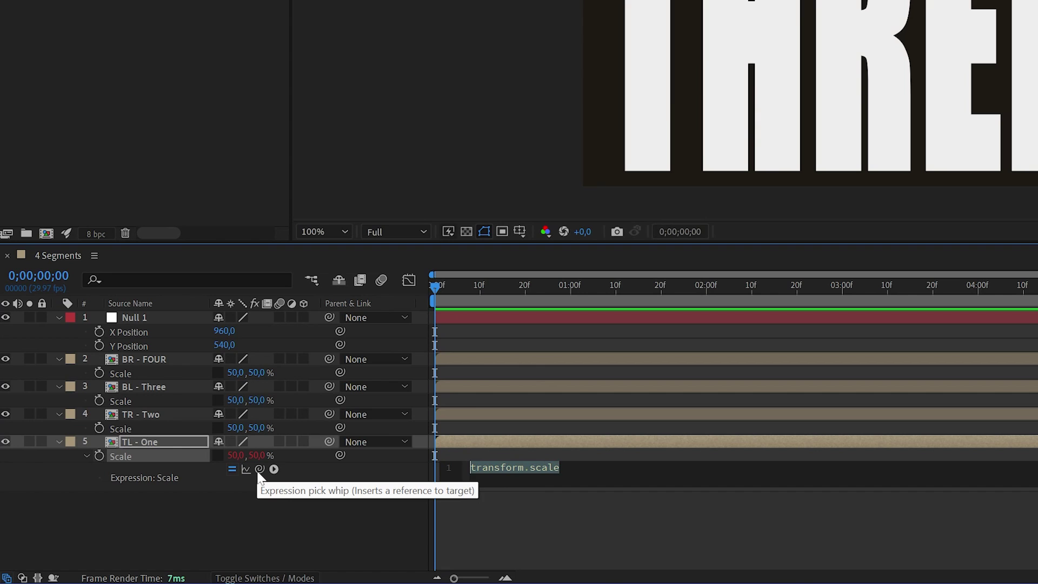
drag(259, 473, 144, 335)
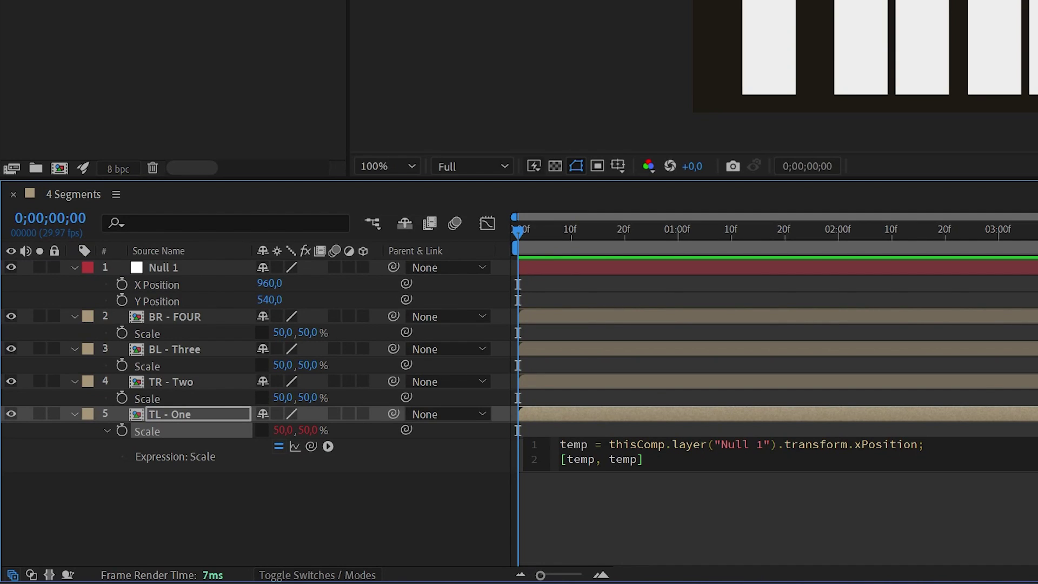
drag(589, 447, 563, 450)
drag(875, 448, 869, 447)
drag(763, 447, 721, 446)
Step: Rename the expression's variable to tempx and change the output array to [tempx, tempy]
click(645, 459)
drag(588, 446, 559, 446)
click(548, 460)
click(636, 459)
text(x)
key(Down)
text(x)
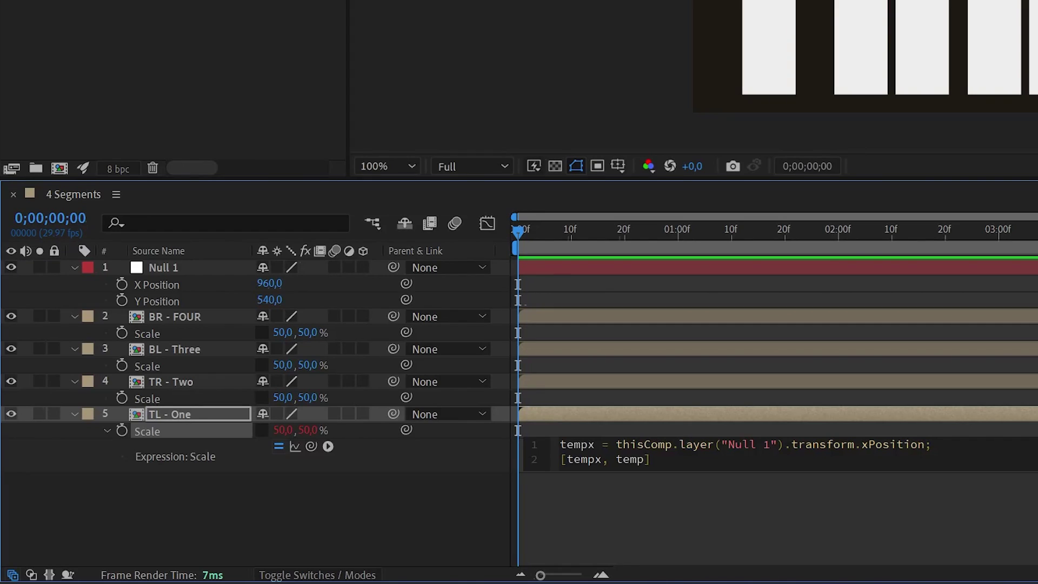
text(y)
Step: Add a second expression line defining tempy as the null's Y Position, ending in a semicolon, and commit the expression
click(1001, 441)
key(Return)
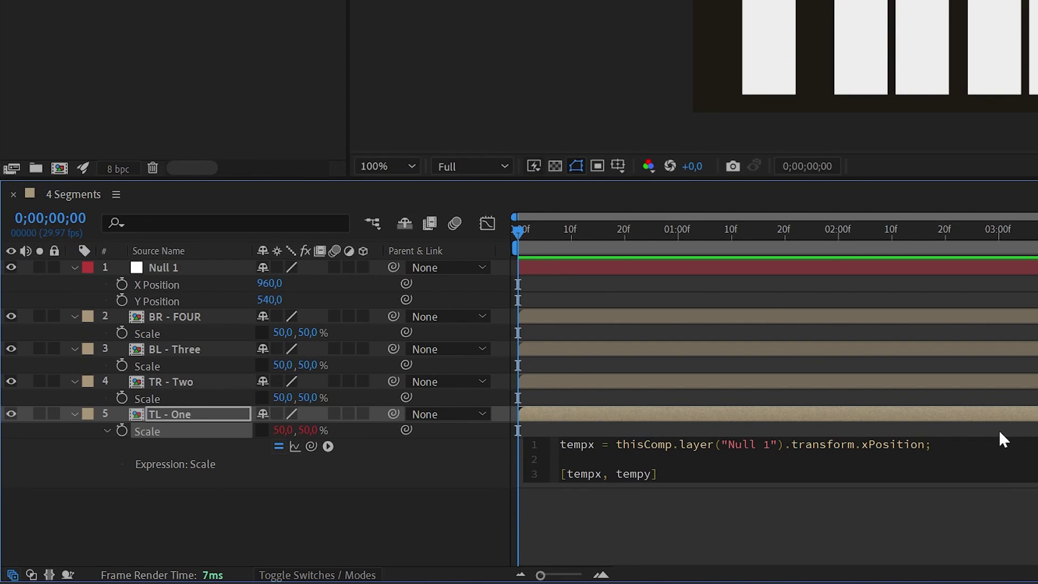
text(tempy)
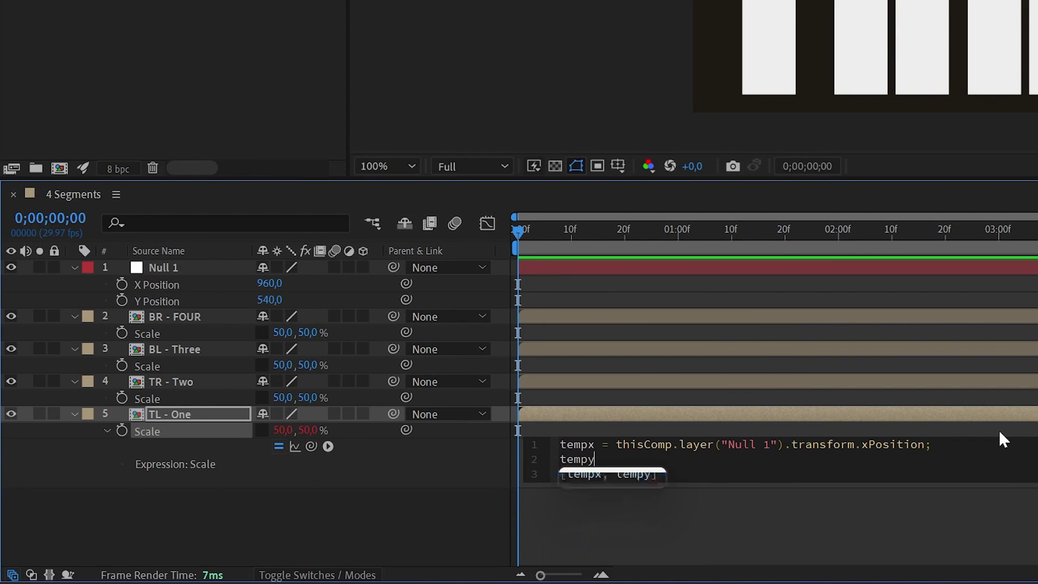
text( =)
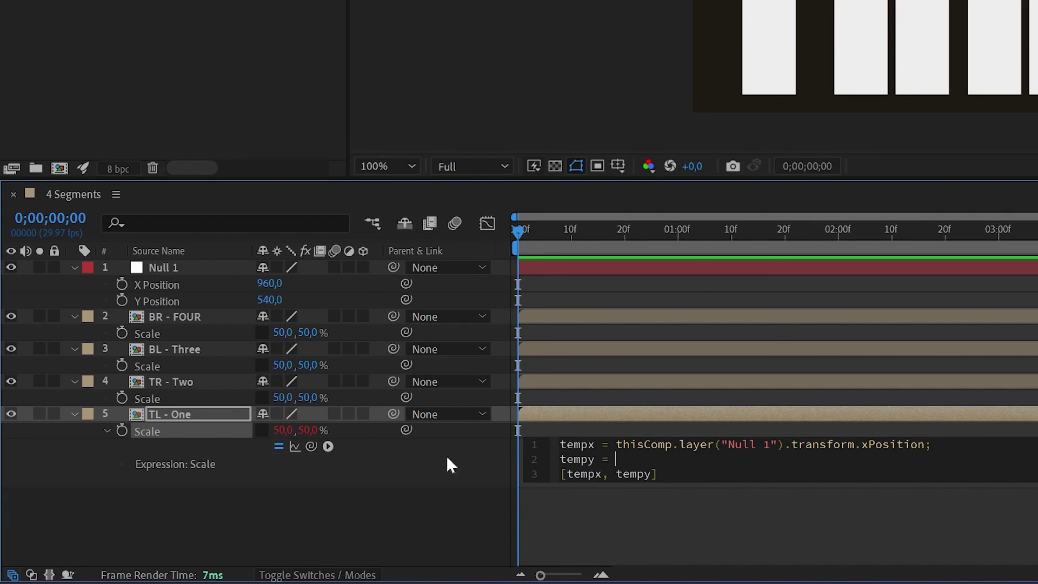
drag(311, 447, 173, 300)
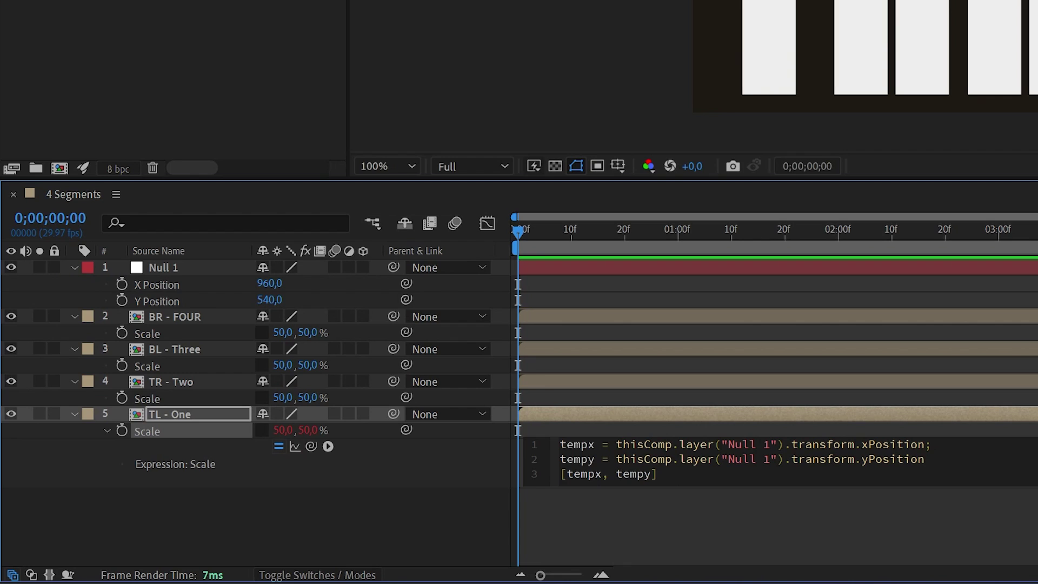
text(;)
click(267, 524)
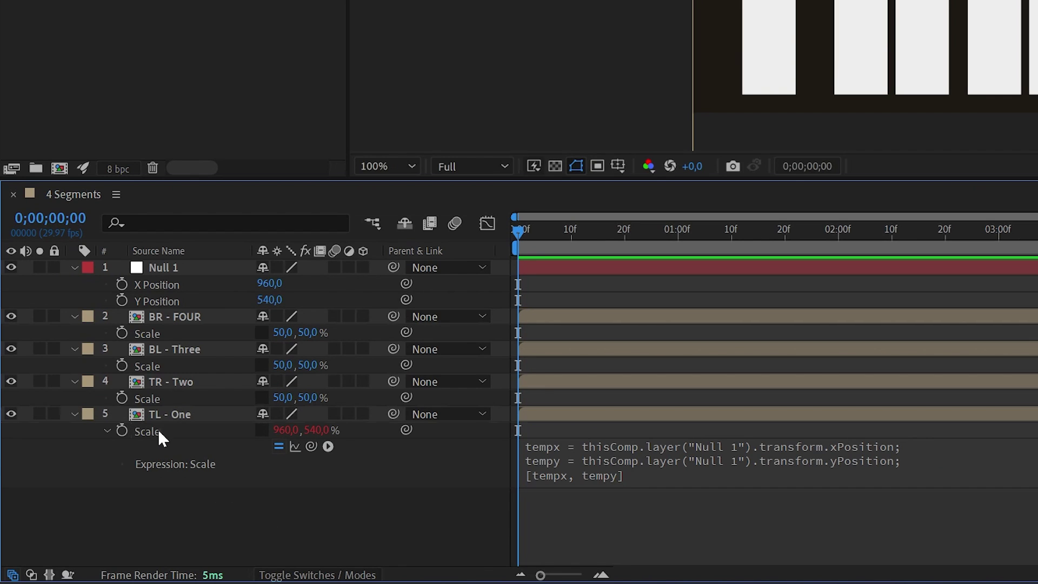
Step: Convert the TL - One Scale expression to percentages with xPosition/1920*100 and yPosition/1080*100
click(157, 430)
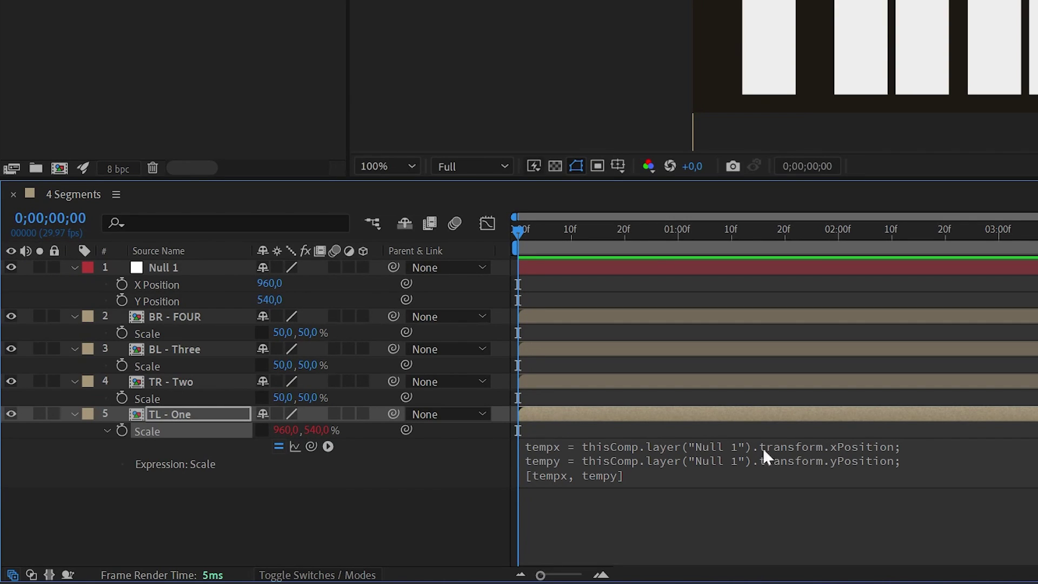
click(971, 466)
click(926, 444)
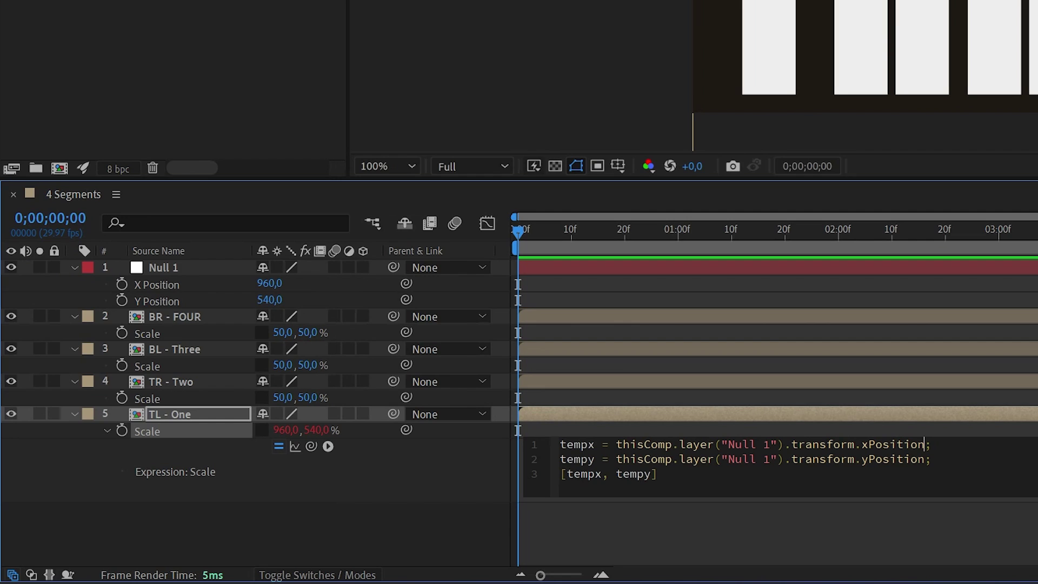
text(/1920)
key(Down)
key(Left)
text(/1080)
click(757, 536)
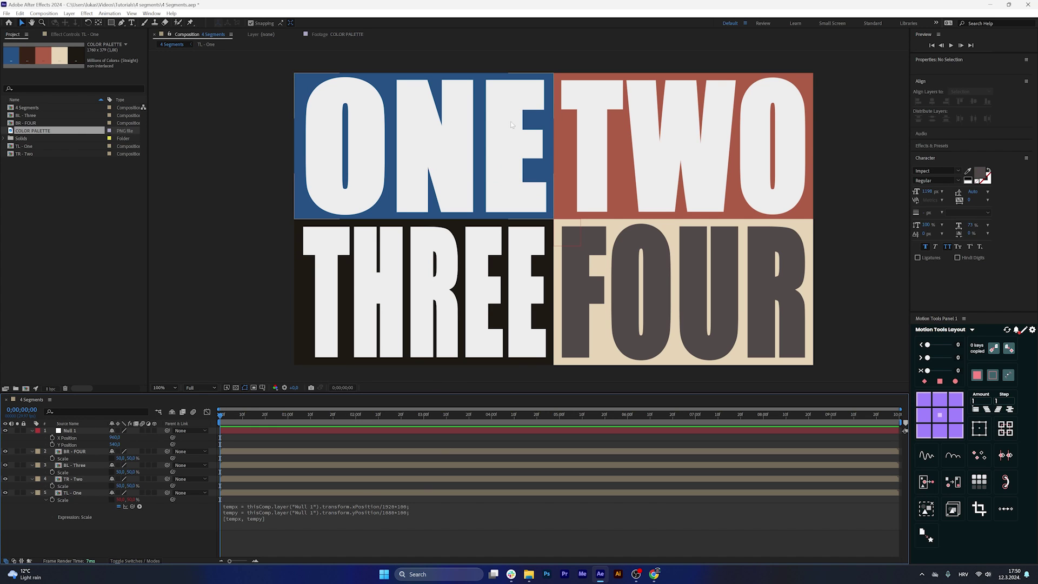
Step: Move the null slightly away from the composition centre to test the TL - One layer's expression-driven scaling
click(448, 161)
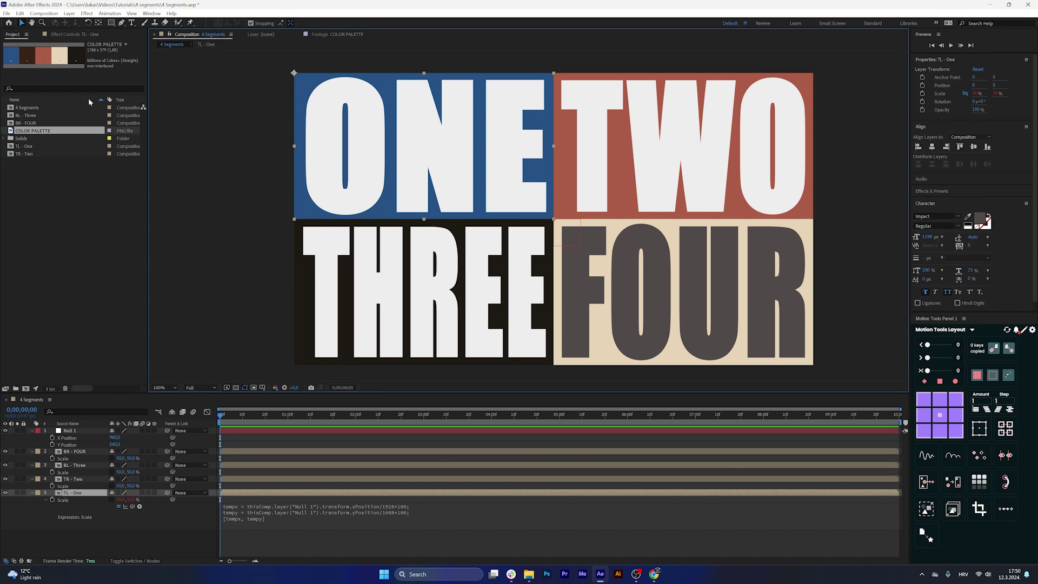
click(70, 431)
mouse_move(554, 219)
mouse_down()
mouse_move(481, 140)
mouse_move(387, 141)
mouse_move(315, 202)
mouse_move(485, 319)
mouse_move(563, 222)
mouse_move(550, 195)
mouse_move(550, 230)
mouse_up()
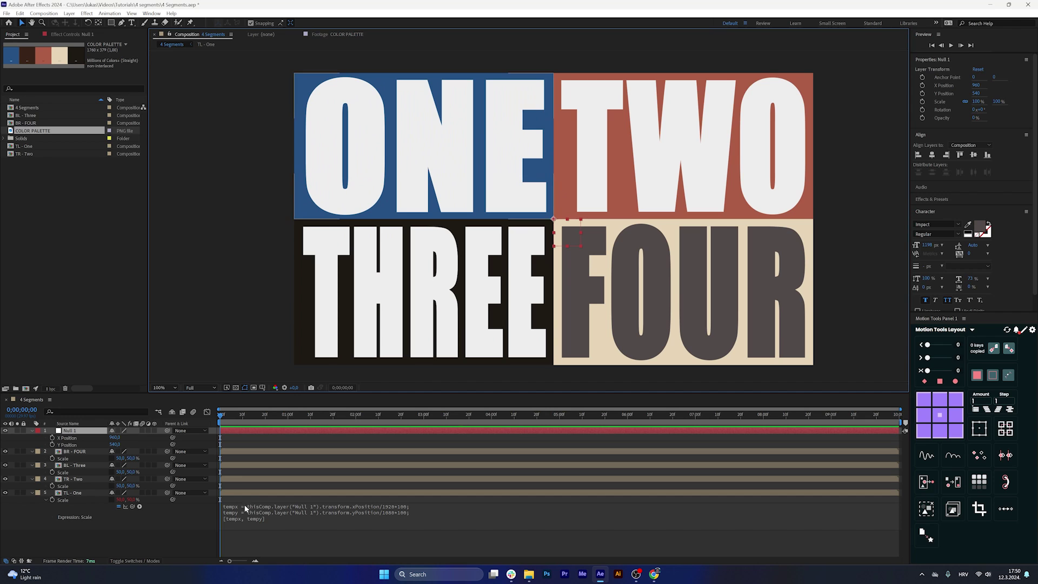
Step: Add an expression to the TR - Two layer's Scale and paste in a copy of the TL - One Scale expression
click(613, 193)
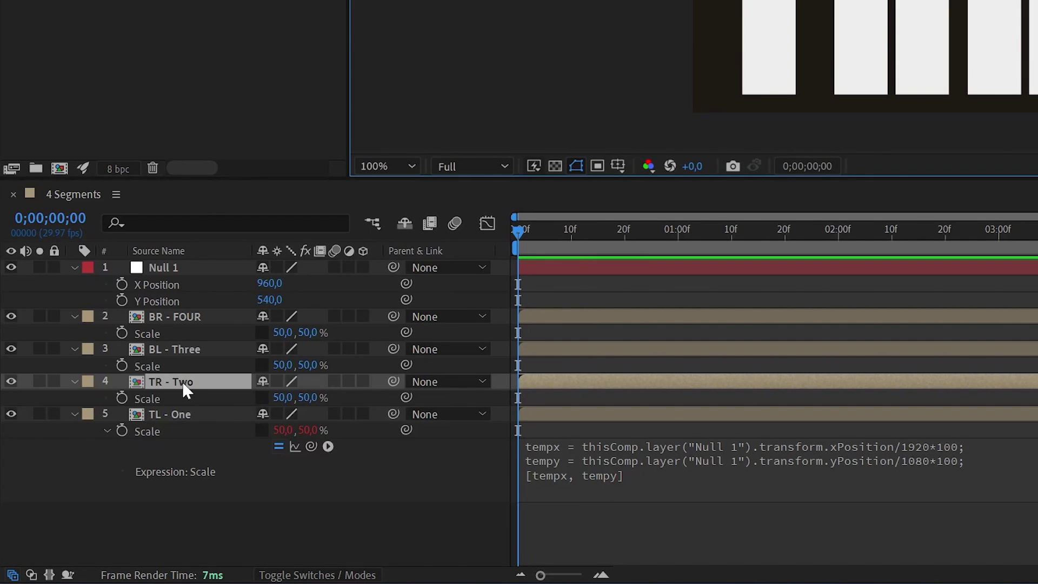
alt+click(121, 399)
click(676, 496)
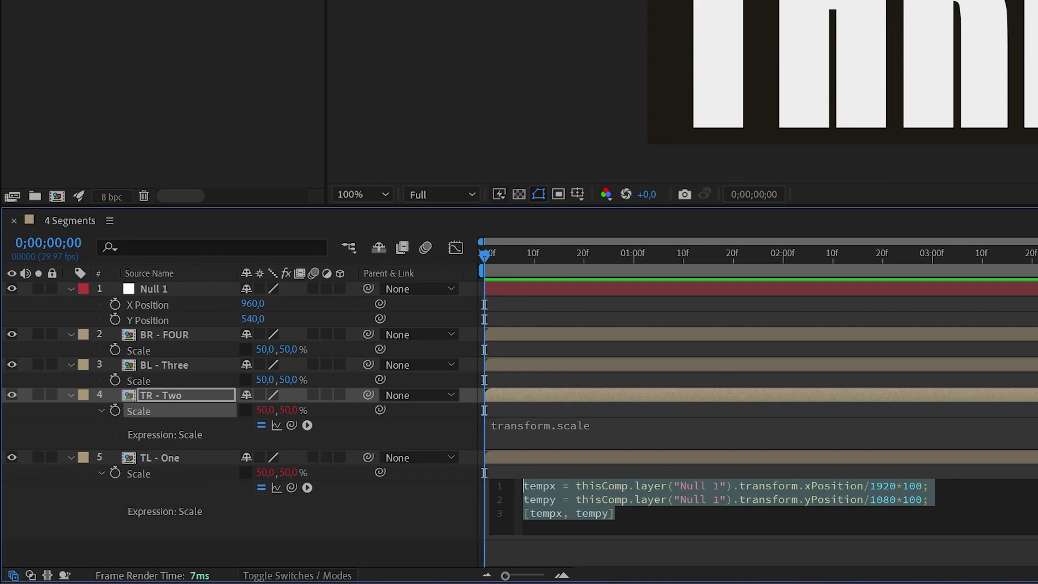
key(ctrl+c)
click(611, 423)
key(ctrl+a)
key(ctrl+v)
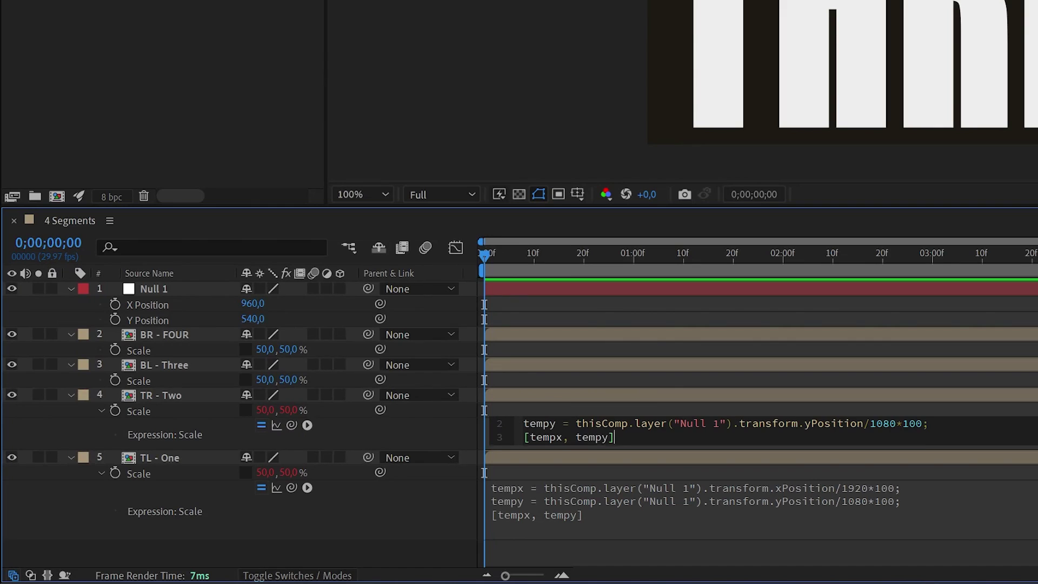
Step: Compare the TL - One and TR - Two expressions and try moving the null up and left of the centre to test both layers
click(803, 496)
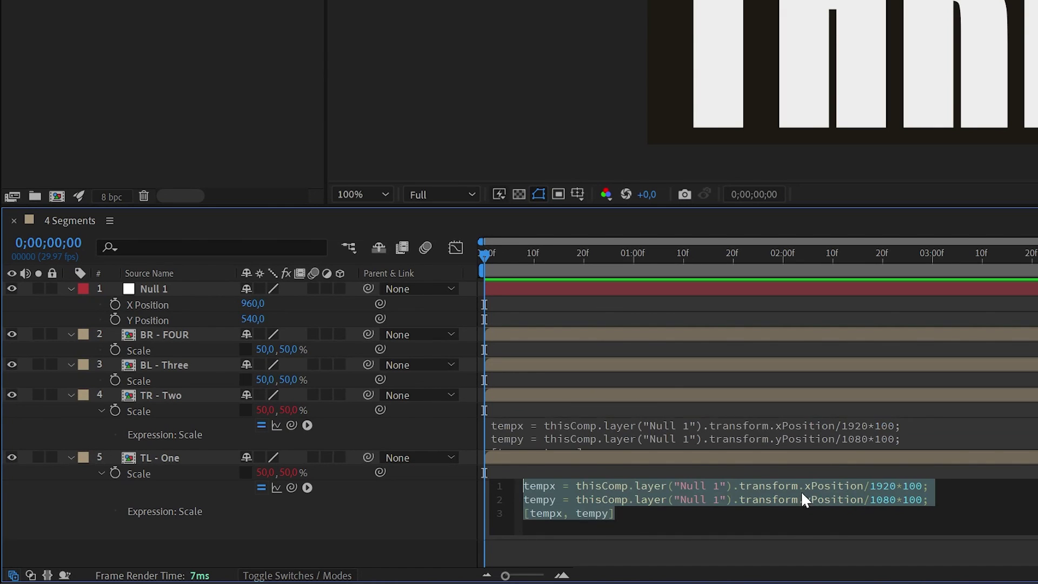
click(705, 433)
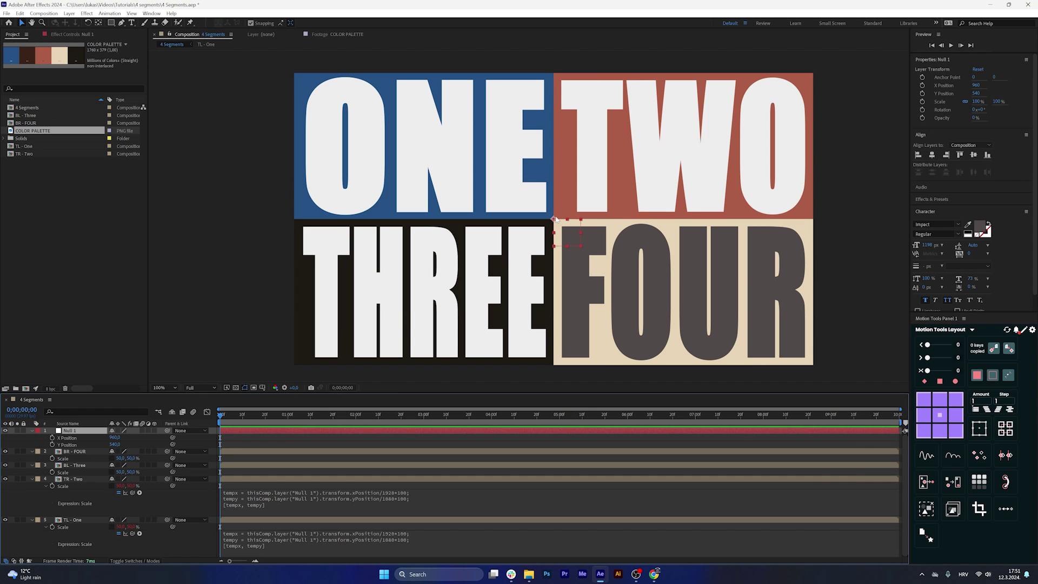
drag(551, 221, 505, 216)
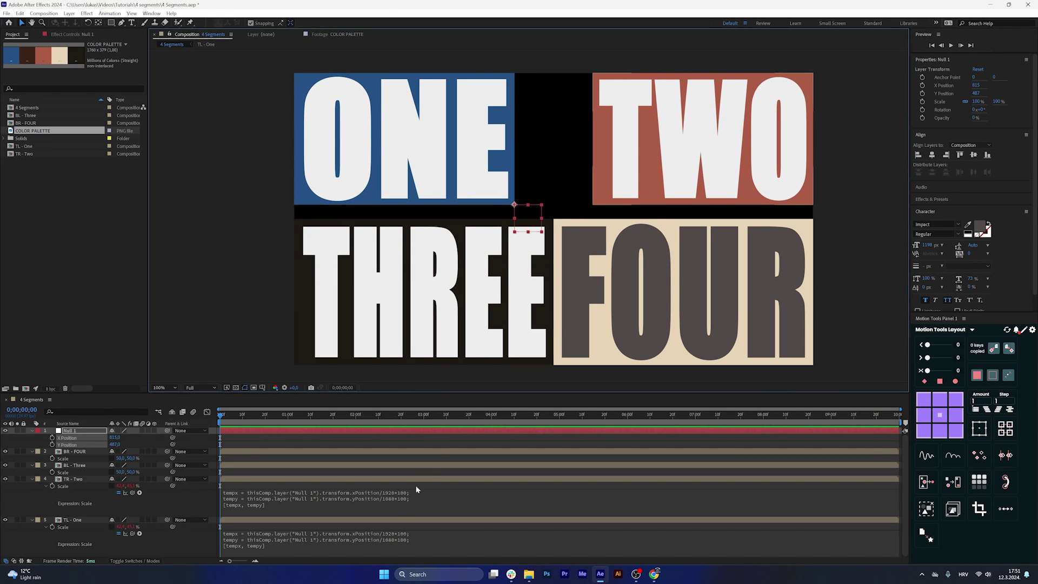
key(ctrl+Home)
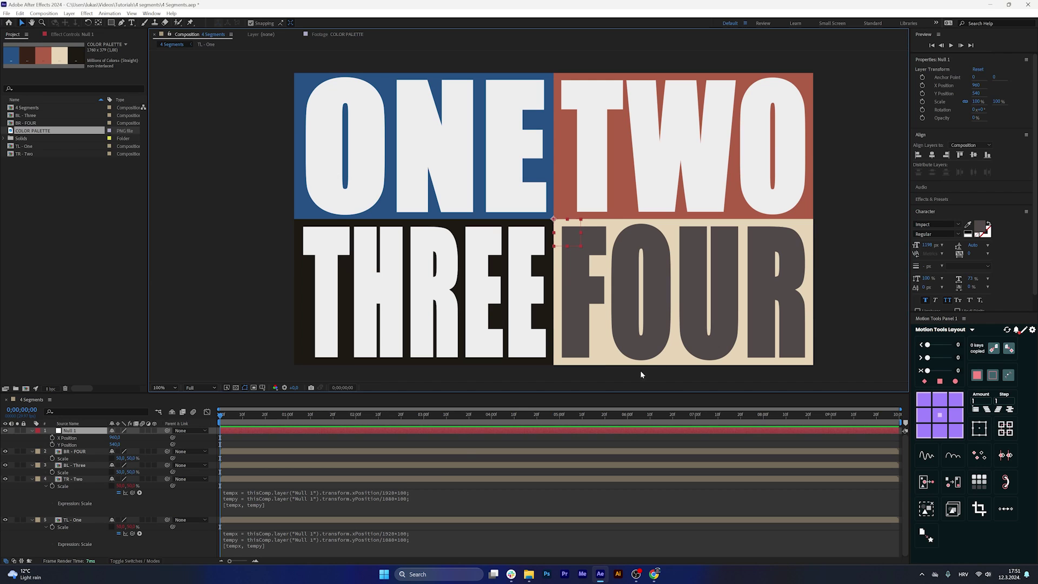
Step: Prefix the tempx value in TR - Two's Scale expression with "100 - " and test it by moving the null
click(270, 496)
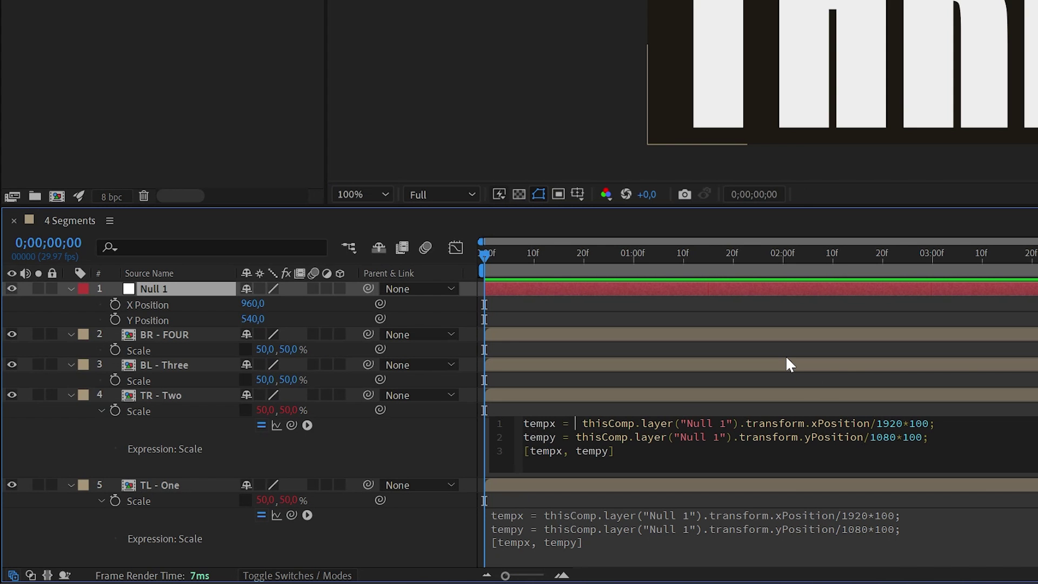
key(BackSpace)
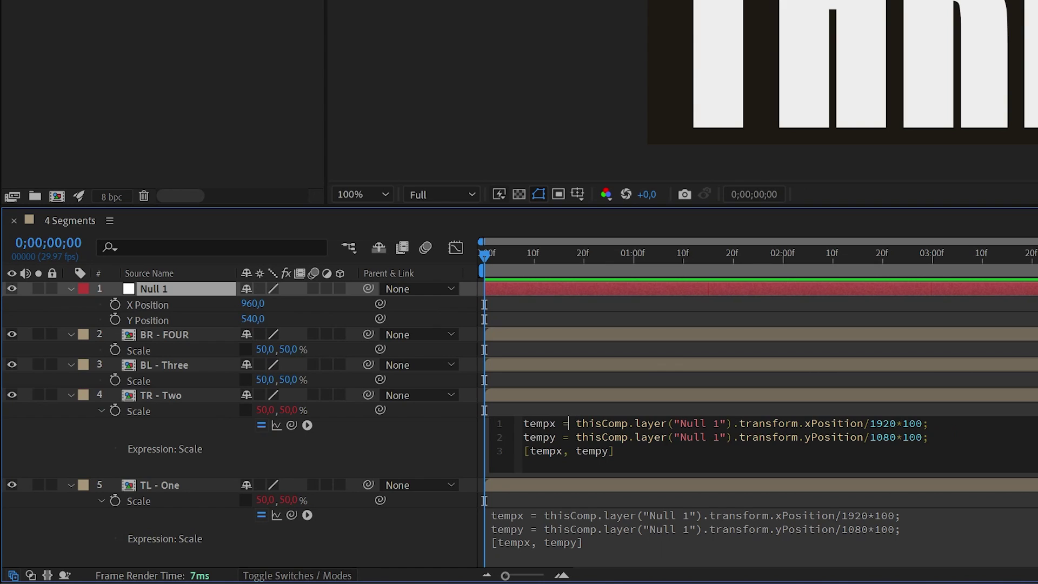
drag(576, 423, 928, 424)
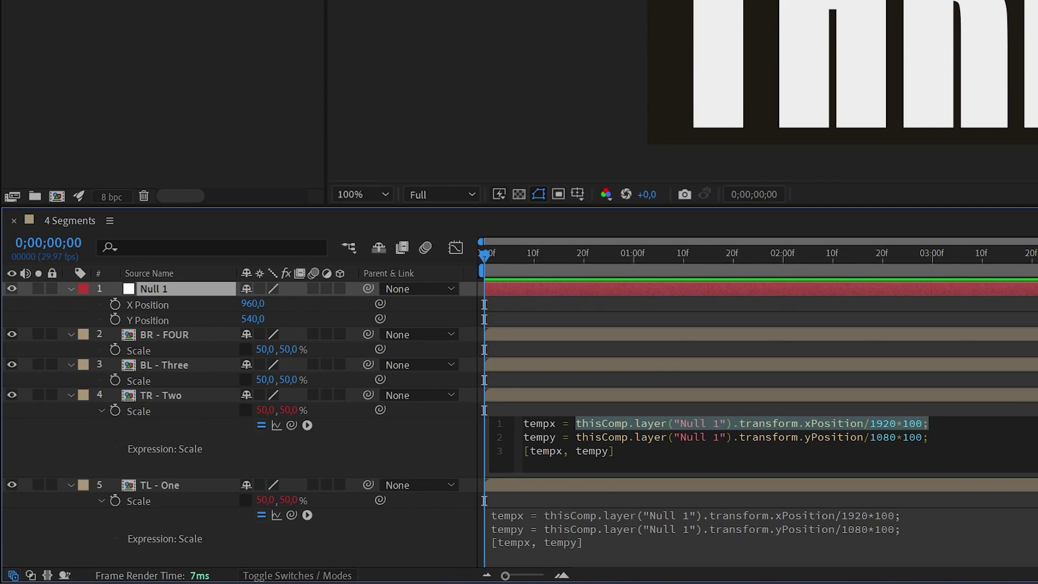
click(576, 424)
text(100 )
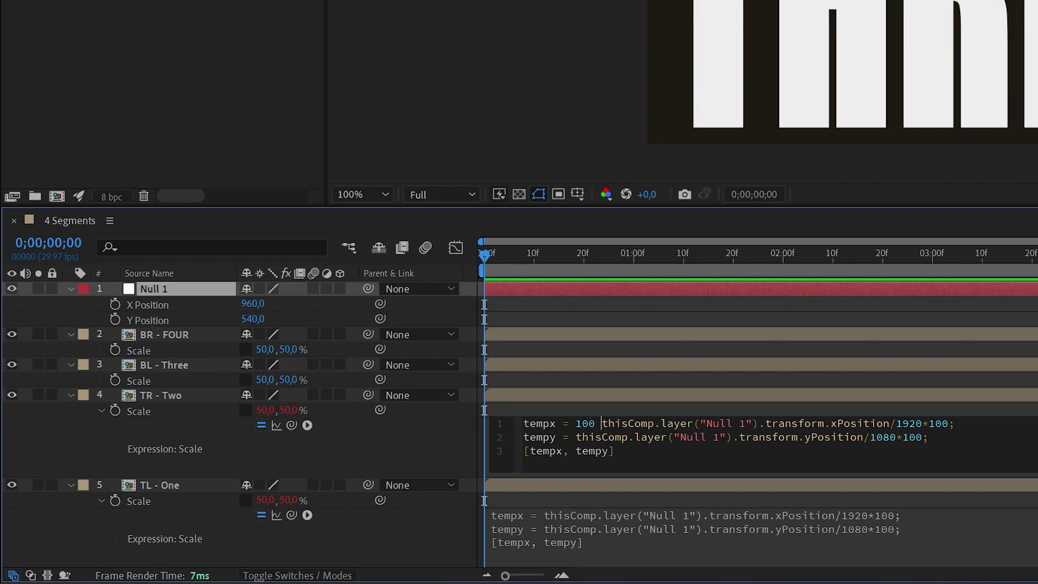
text(-)
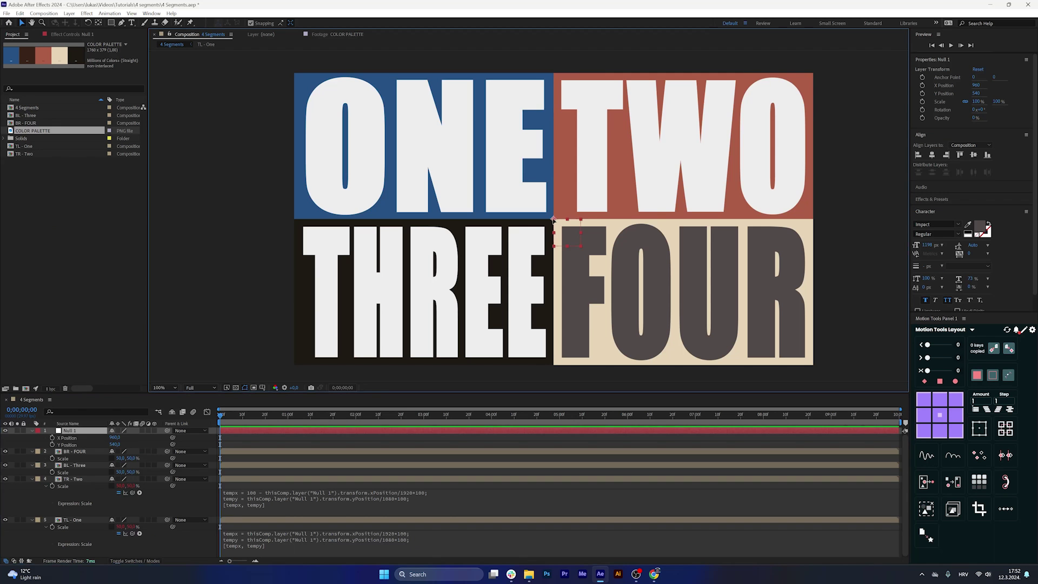
drag(557, 223, 527, 219)
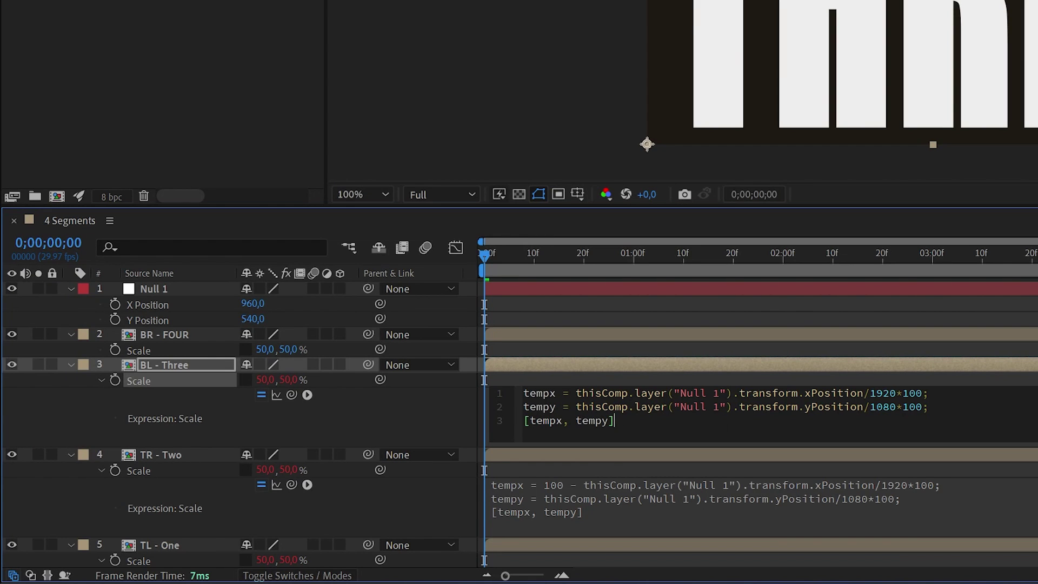
Step: Prefix the tempy value in BL - Three's Scale expression with "100 - ", commit it, and test the layer by moving the null
click(582, 407)
key(Left)
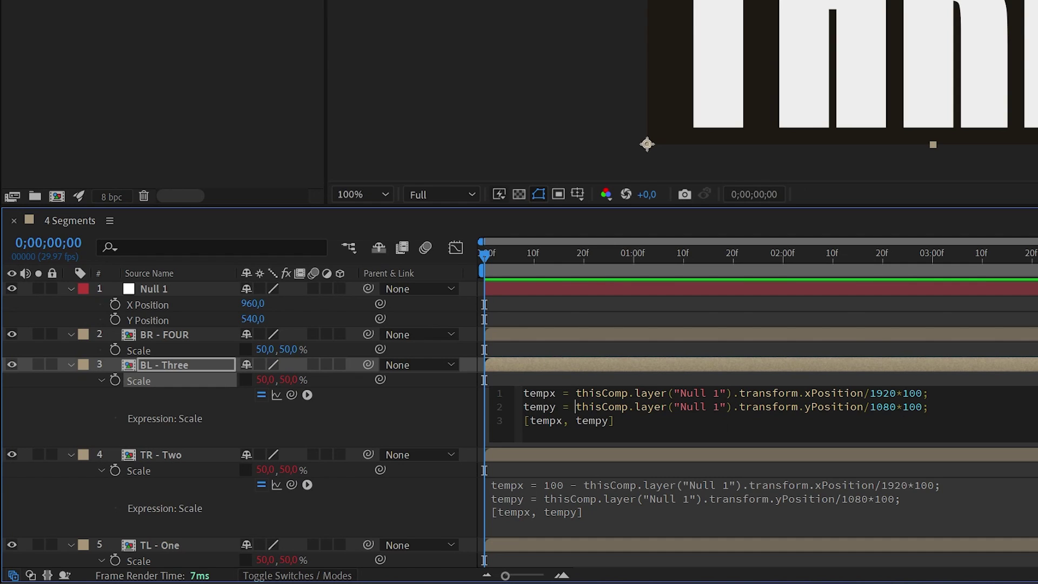
drag(576, 407, 932, 394)
click(549, 406)
click(576, 406)
text(100 -)
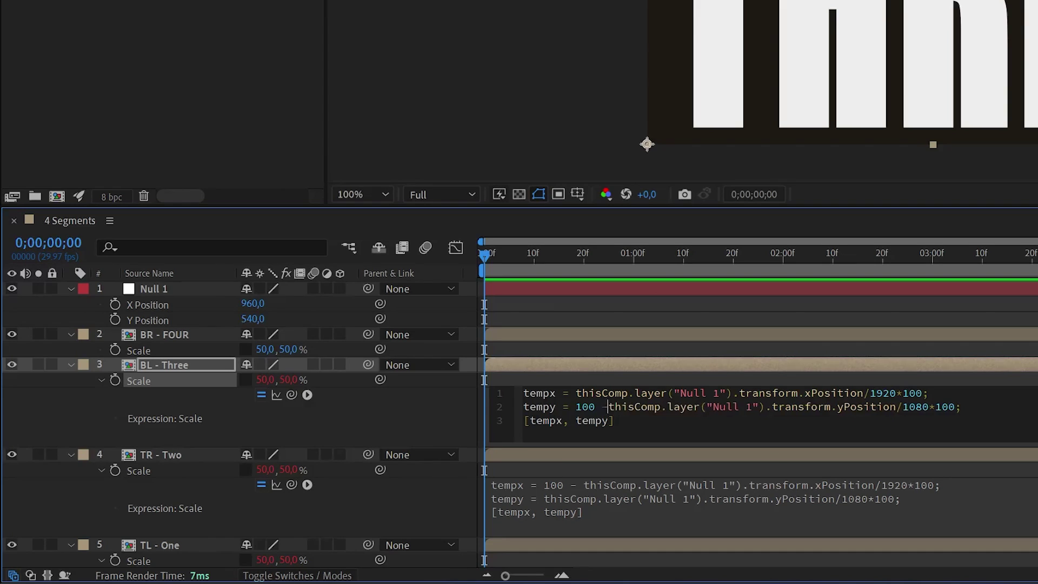
drag(582, 406, 641, 407)
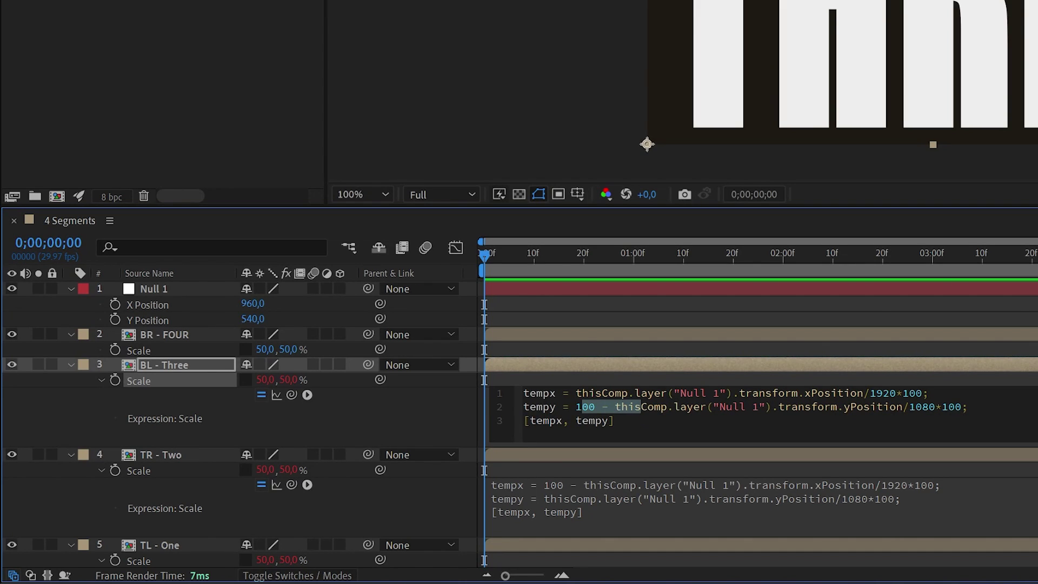
drag(968, 406, 615, 421)
click(535, 407)
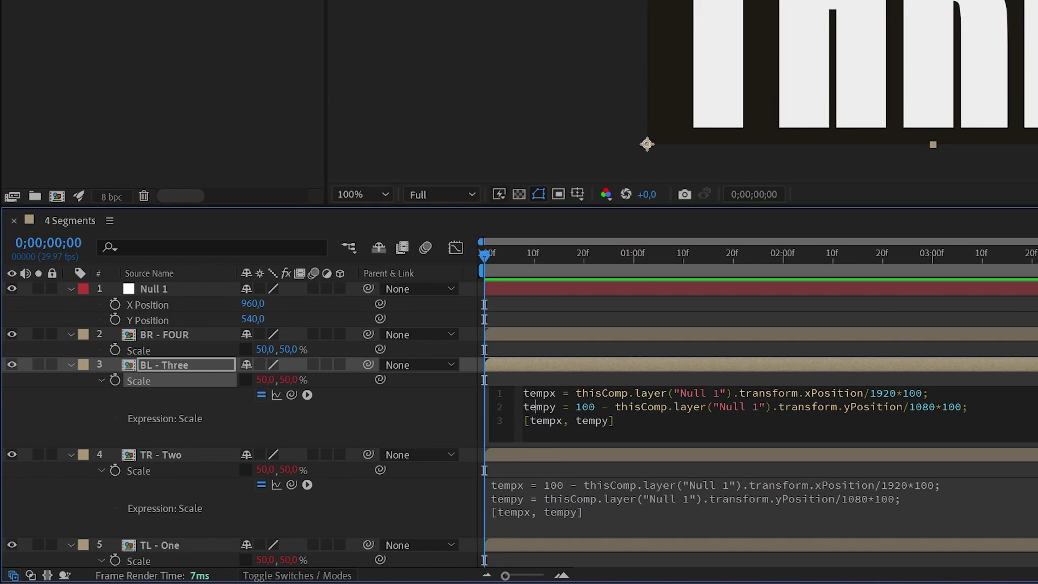
click(912, 300)
click(168, 293)
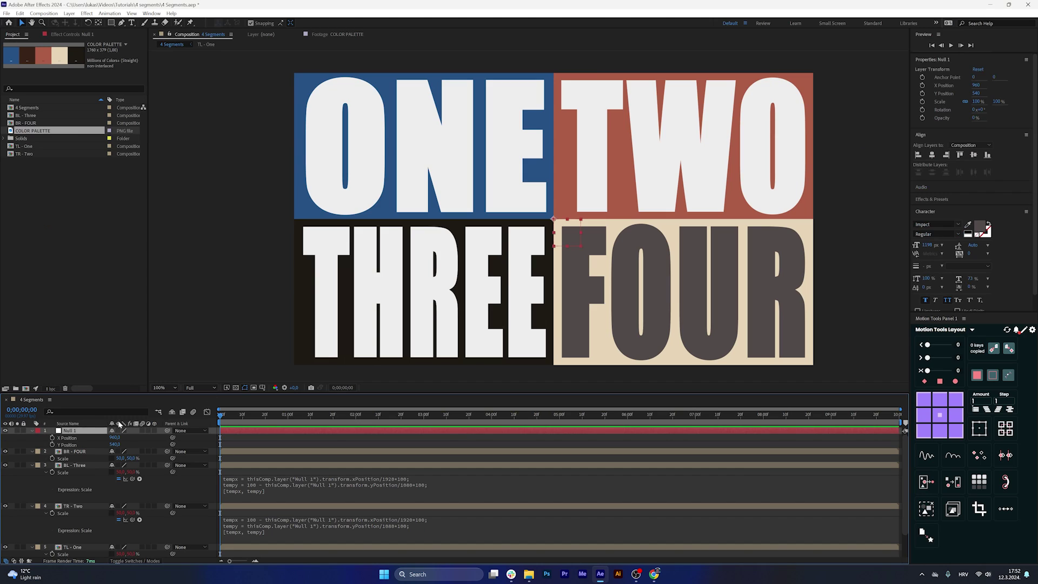
drag(495, 299, 559, 235)
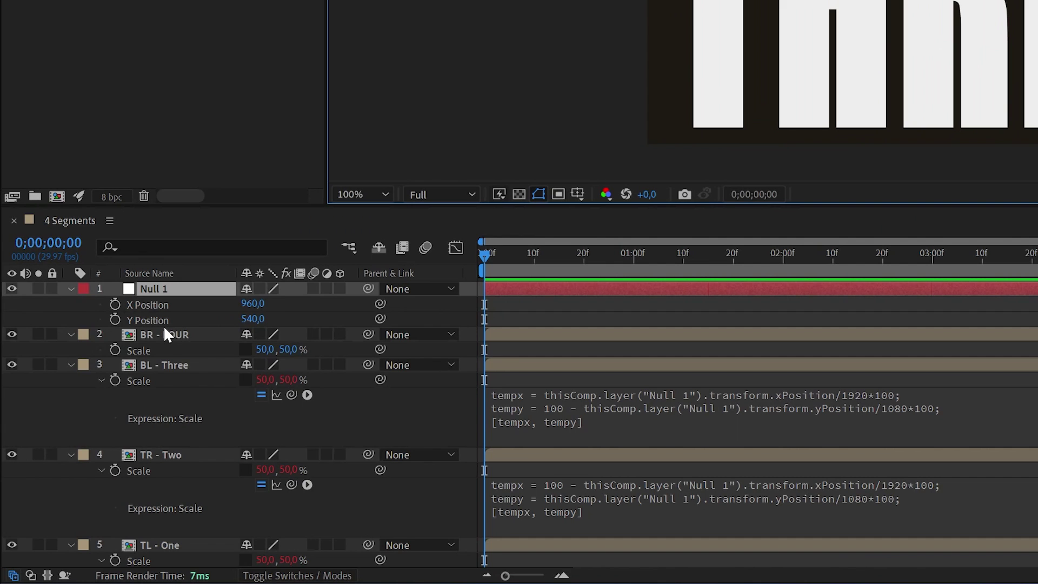
Step: Add an expression to the BR - FOUR layer's Scale, pasting the tempx and tempy lines, and enlarge the expression area to show all three lines
click(74, 449)
click(57, 458)
alt+click(52, 458)
text(tempy = thisComp.layer("Null 1").transform.yPosition/1080*100; [tempx, tempy])
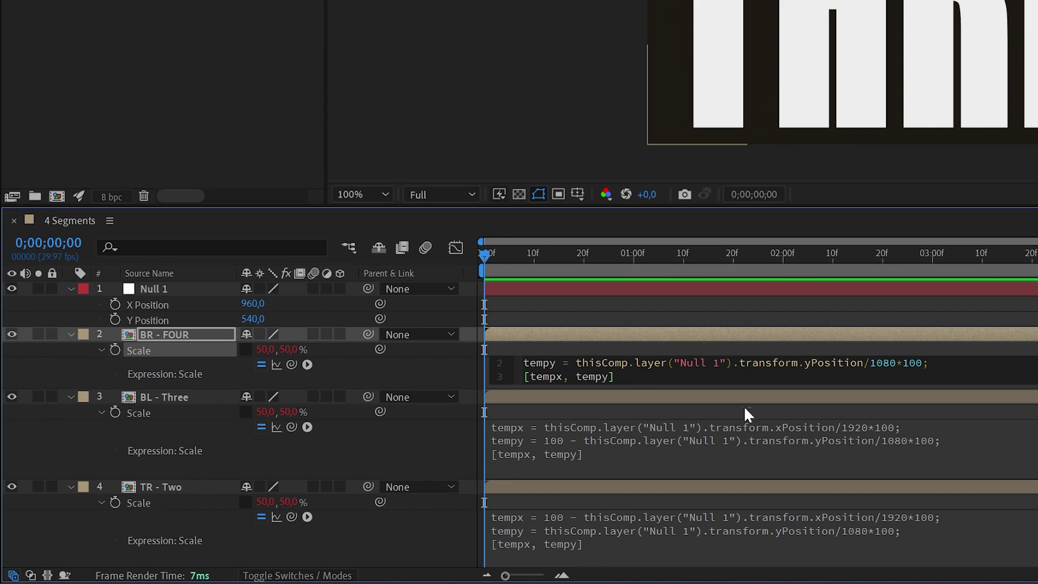
click(785, 433)
click(753, 375)
click(607, 390)
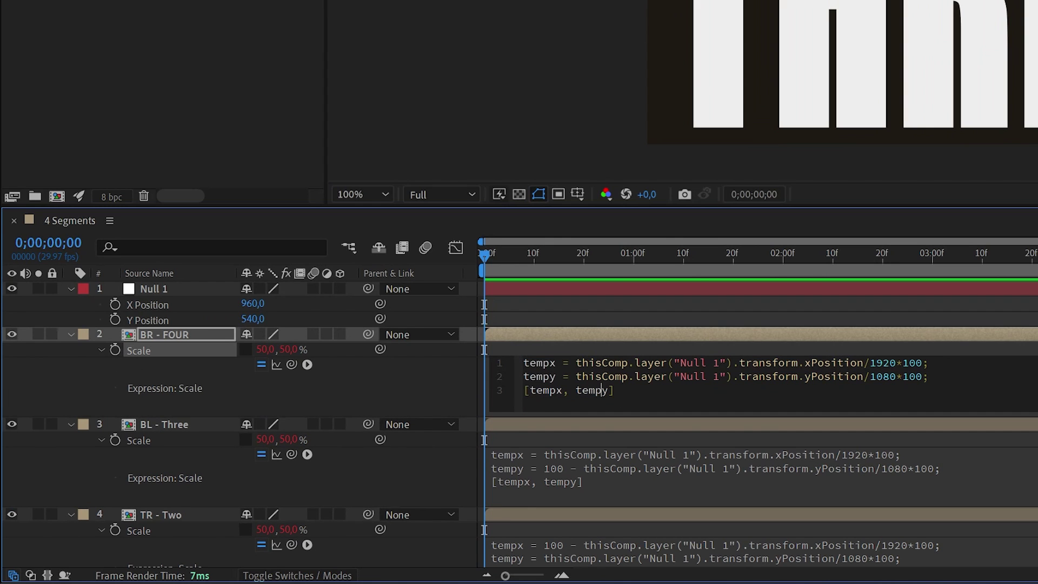
Step: Prefix both the tempx and tempy values in BR - FOUR's Scale expression with "100 - " and commit the expression
text(100-)
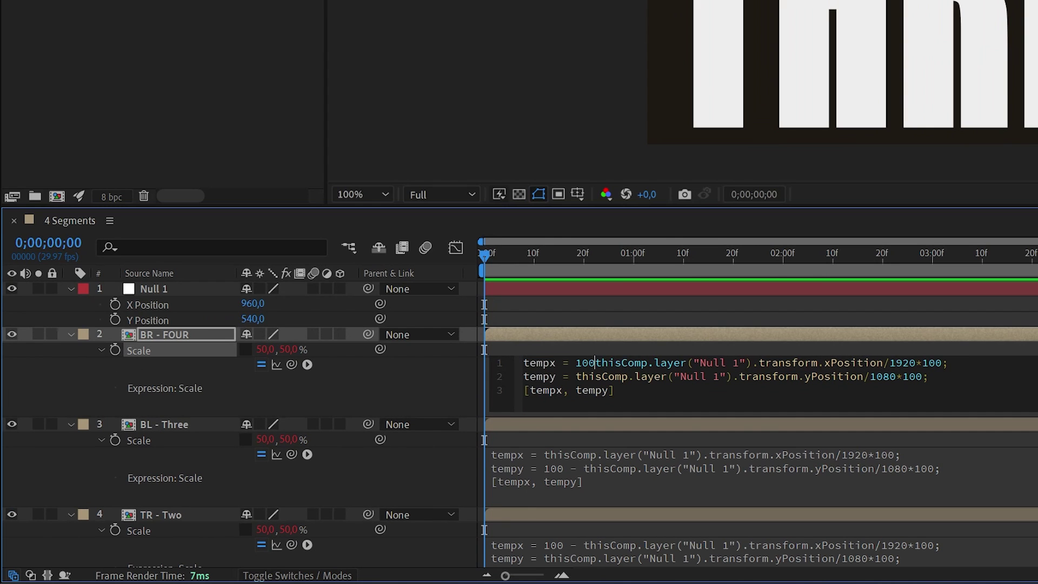
key(Left)
key(Down)
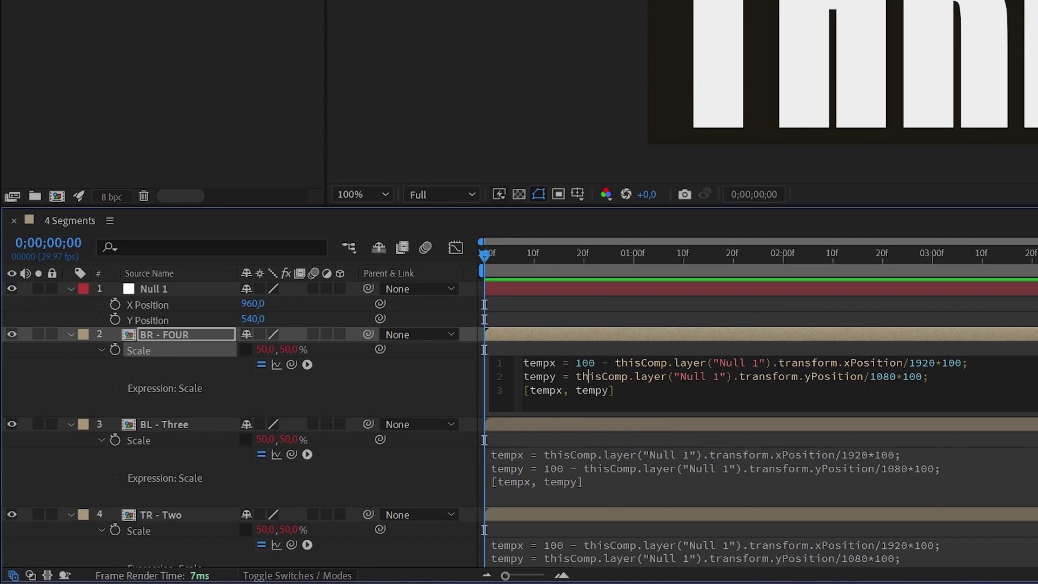
text(100 -)
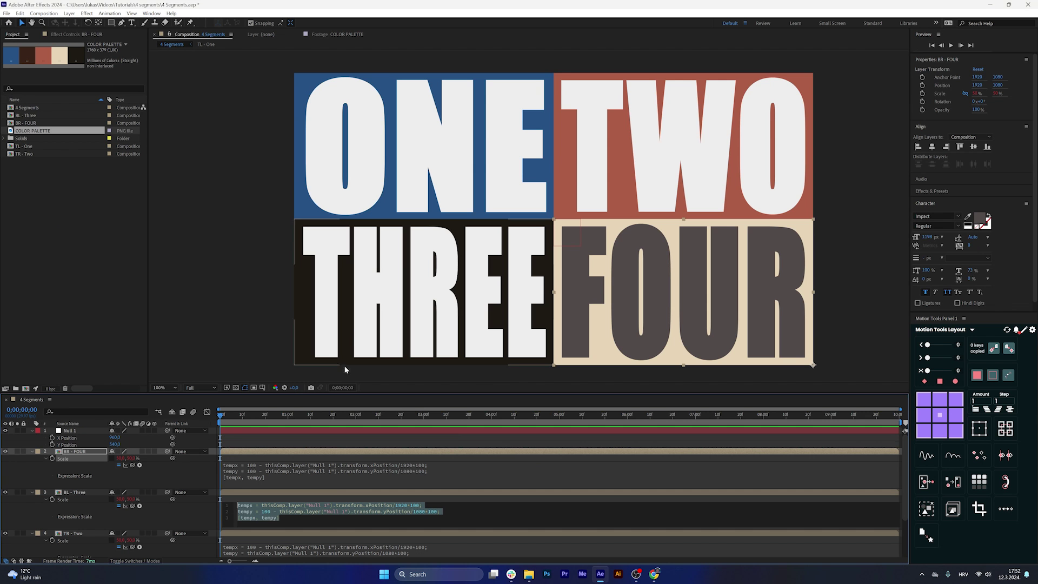
click(491, 452)
Step: Move the null around the composition centre to test the scaling of all four segments
click(84, 432)
mouse_move(556, 223)
mouse_down()
mouse_move(625, 271)
mouse_move(603, 108)
mouse_move(463, 92)
mouse_move(812, 73)
mouse_move(811, 365)
mouse_move(457, 213)
mouse_move(303, 97)
mouse_move(296, 76)
mouse_move(516, 219)
mouse_move(552, 215)
mouse_move(552, 224)
mouse_up()
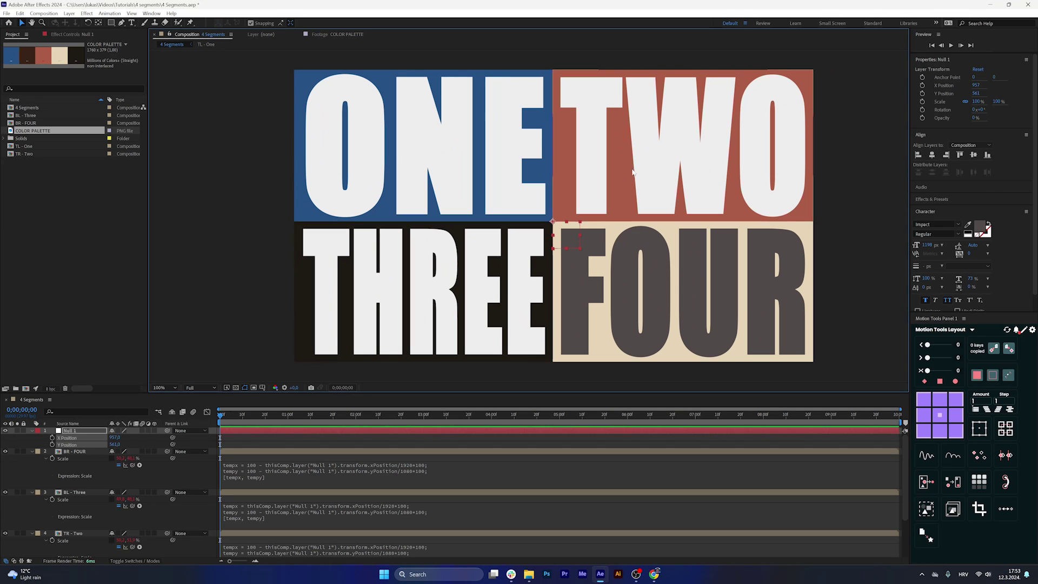
click(168, 479)
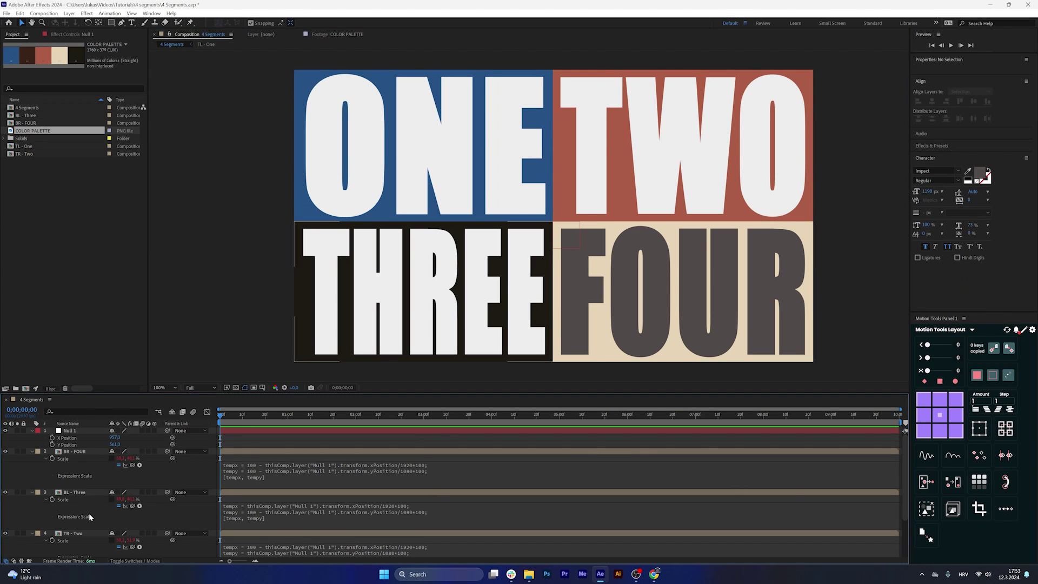
Step: Reset the null's X and Y Position, and move the null around to check the four segments again
click(75, 439)
right_click(75, 440)
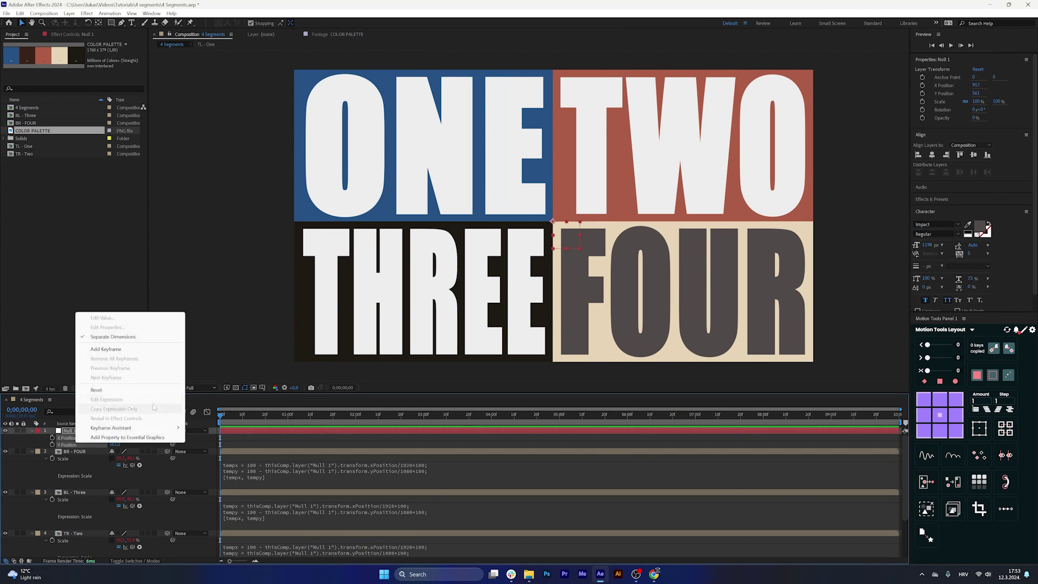
click(134, 391)
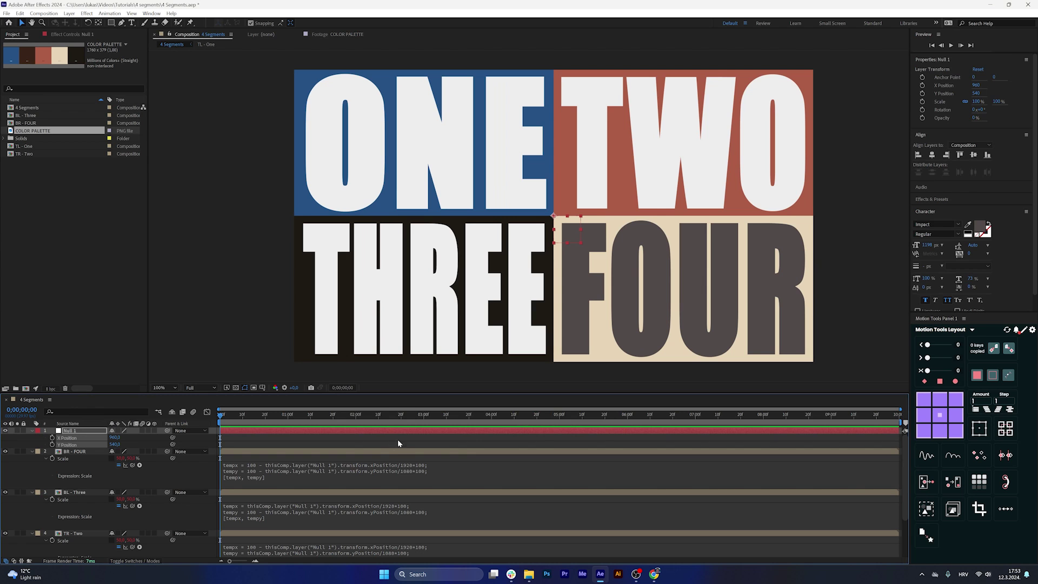
drag(554, 217, 540, 196)
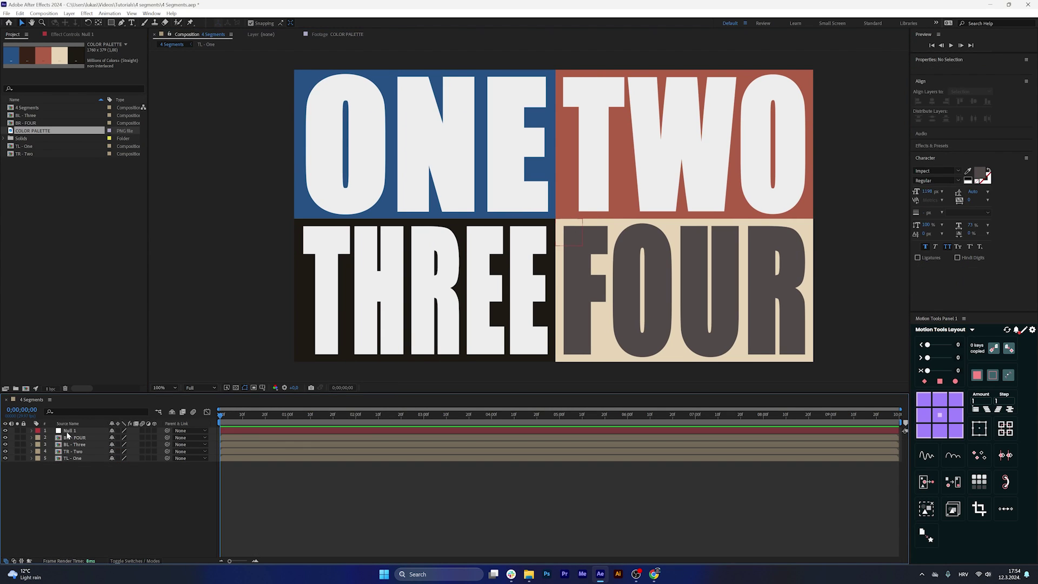
Step: Reveal the null's position properties and add starting keyframes for X Position and Y Position at 0;00;00;00
click(69, 431)
key(p)
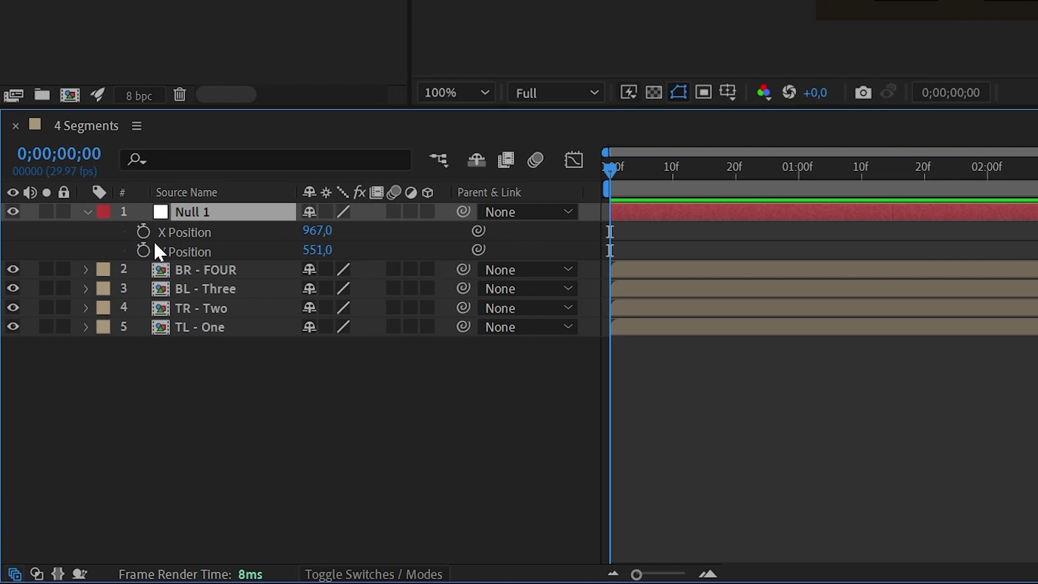
click(142, 232)
click(143, 251)
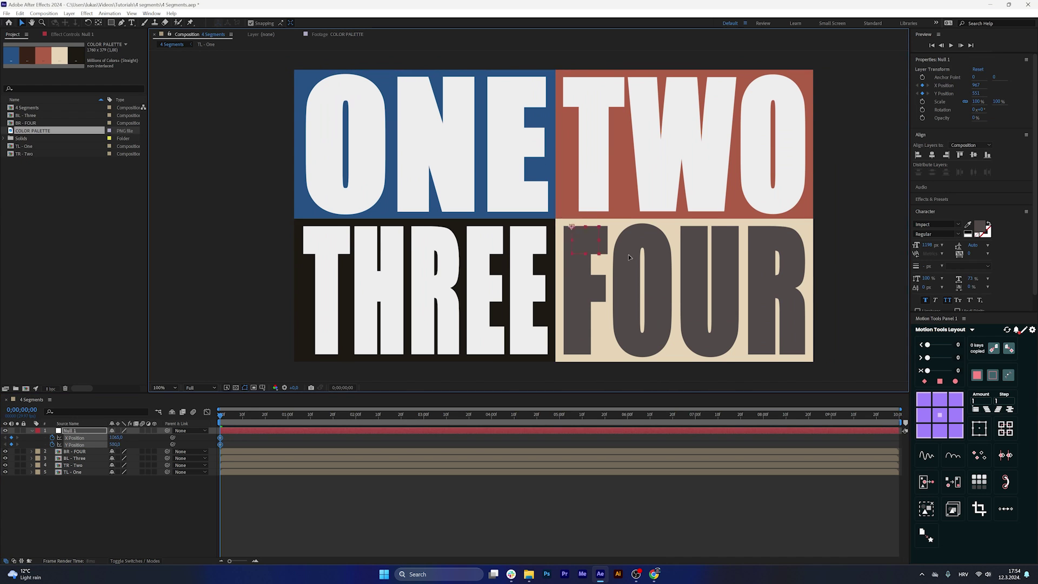
Step: At 0;00;00;19, keyframe the null at the middle of the lower composition edge, with X Position 960 and Y Position 1080
drag(817, 368, 554, 361)
click(263, 415)
click(158, 438)
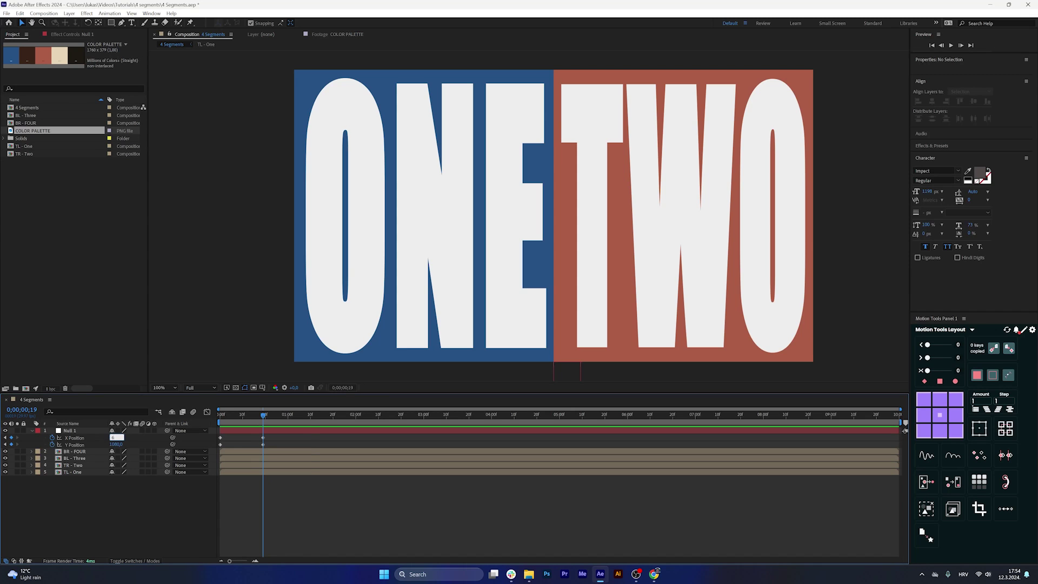
click(553, 362)
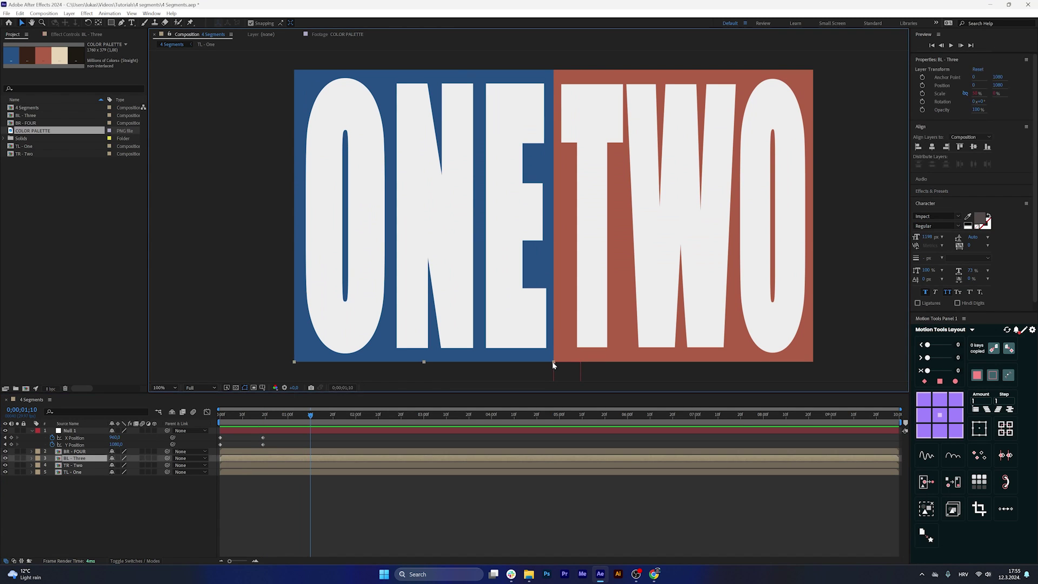
Step: Keyframe the null in the composition's upper-right area at 0;00;01;10, in the upper-left area about 2 seconds in, and reset its position at 0;00;03;03
click(66, 430)
drag(555, 365, 389, 138)
click(361, 414)
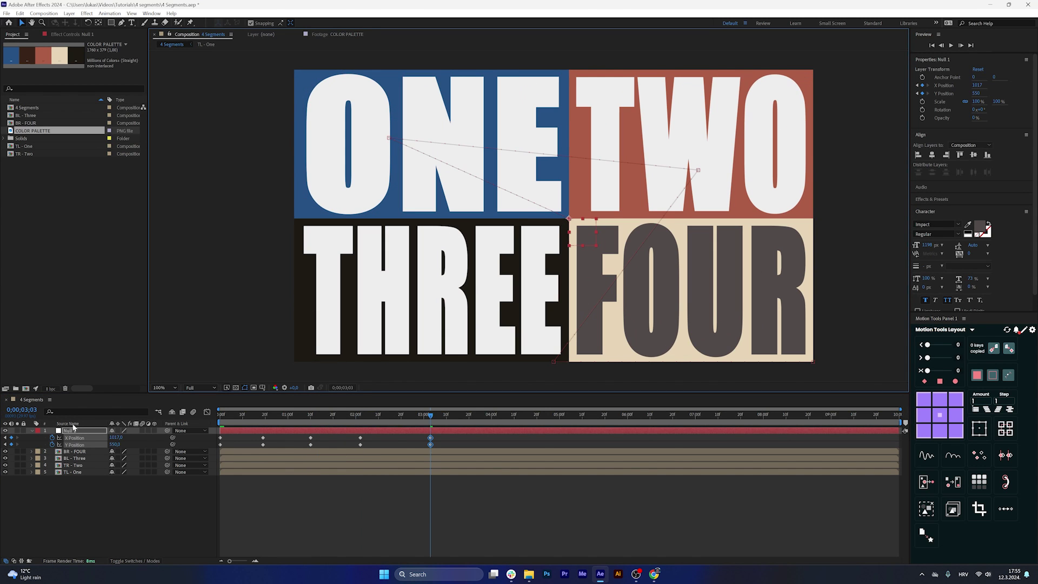
right_click(73, 445)
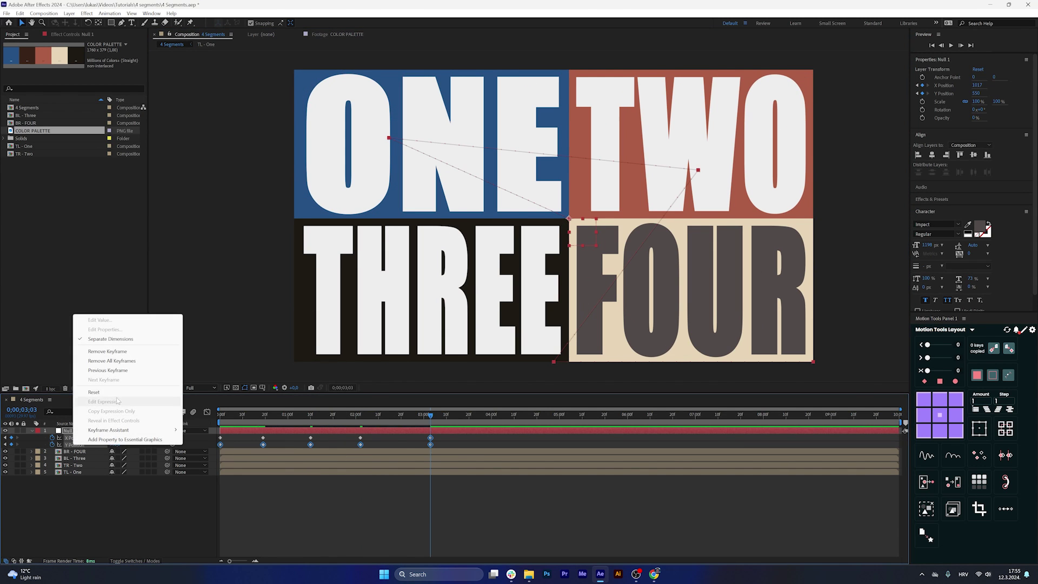
click(95, 392)
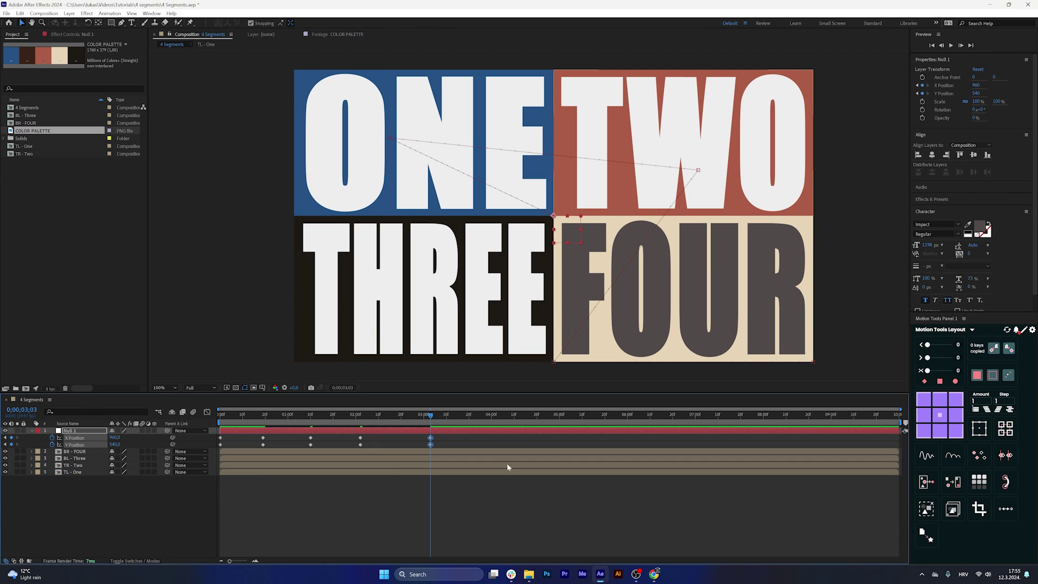
Step: Apply Easy Ease to all of the null's X and Y Position keyframes and lengthen their speed graph handles for sharper mid-move speed peaks
drag(437, 456, 214, 435)
key(F9)
key(Home)
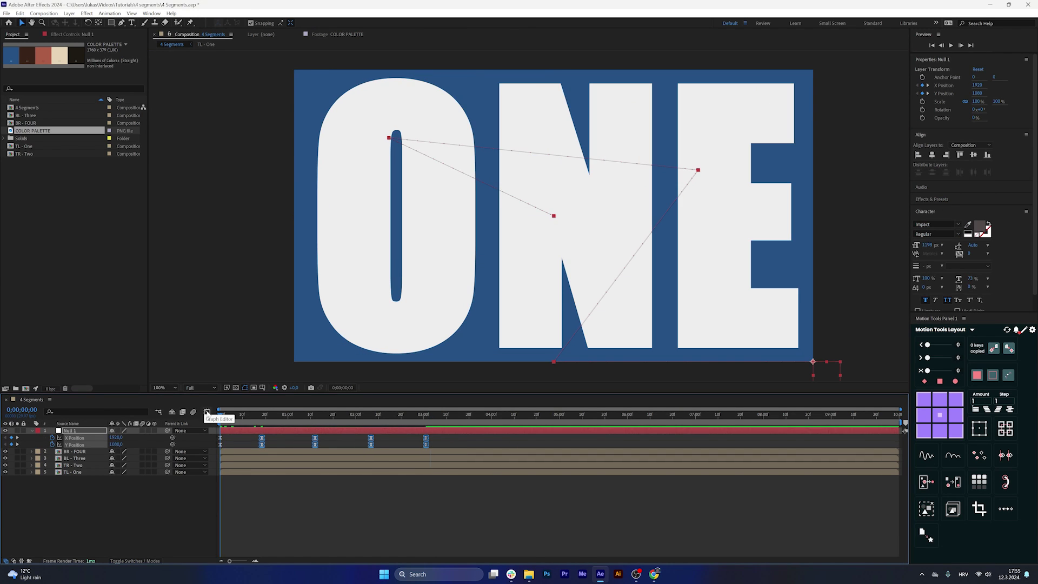
click(207, 413)
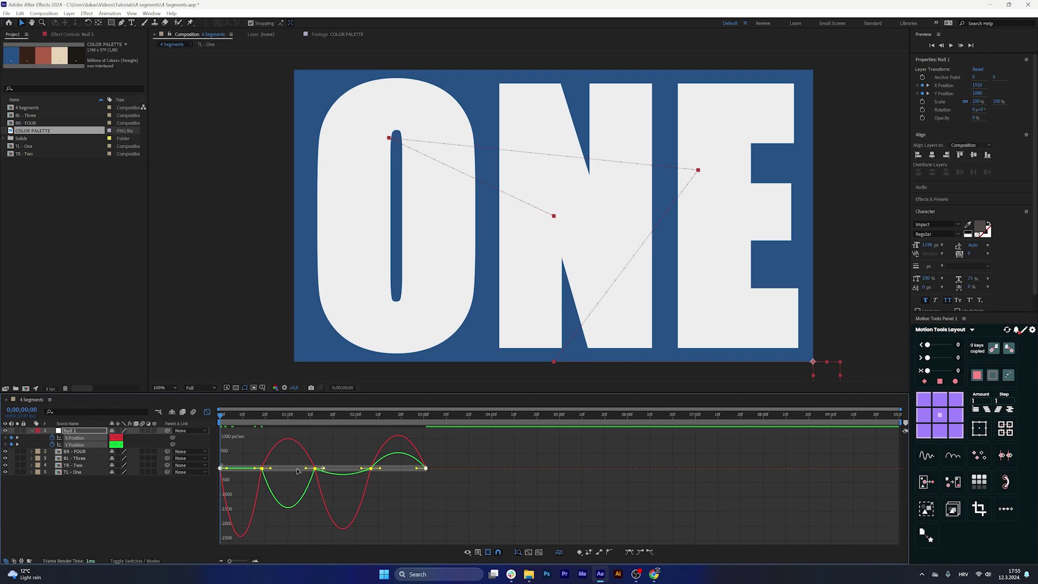
drag(306, 469, 280, 463)
Step: Preview the eased four-segment animation, close the Graph Editor and go to the null's last position keyframes at 0;00;03;01
key(space)
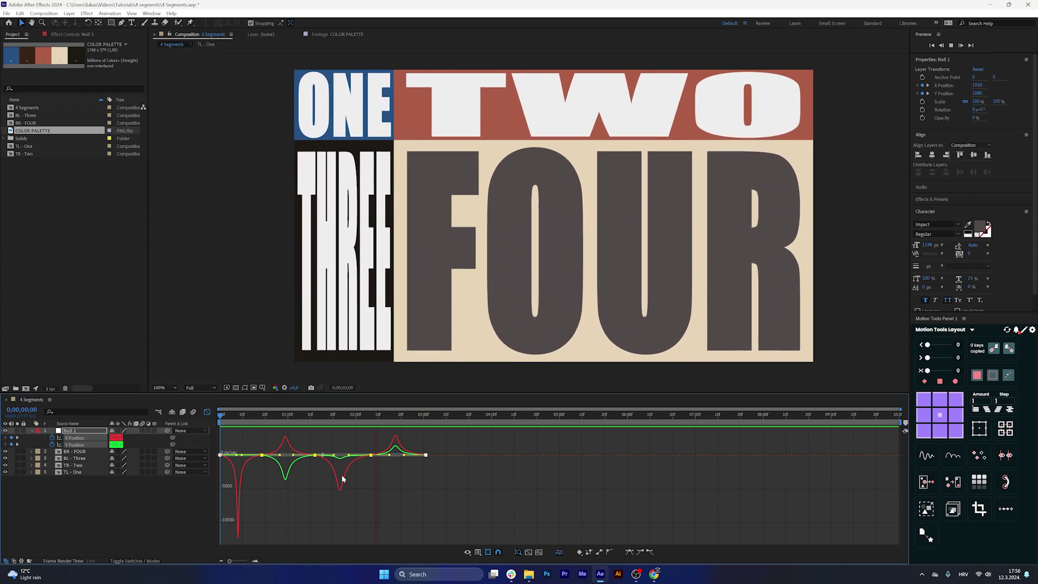
click(441, 495)
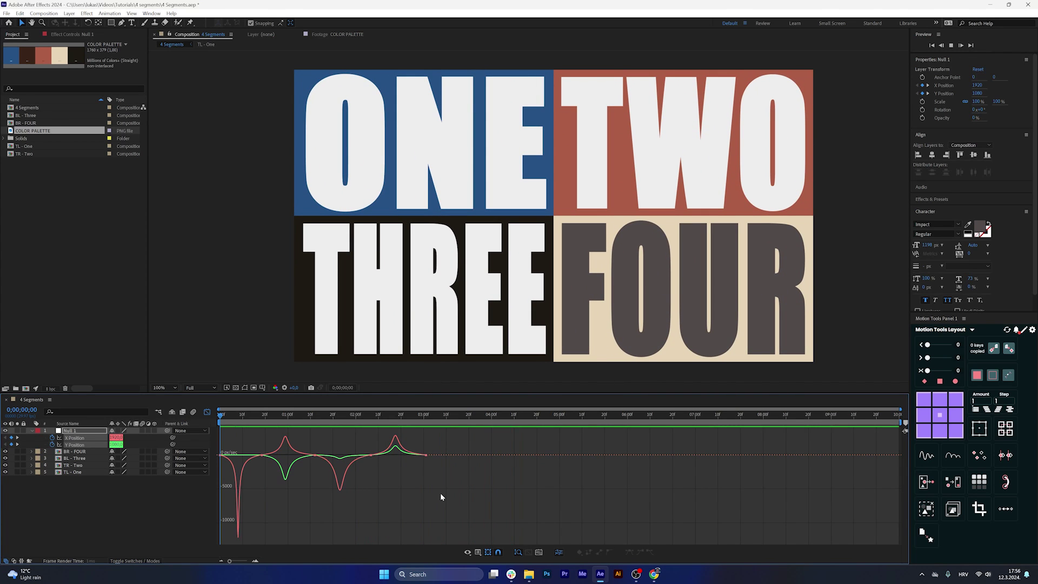
key(space)
click(207, 413)
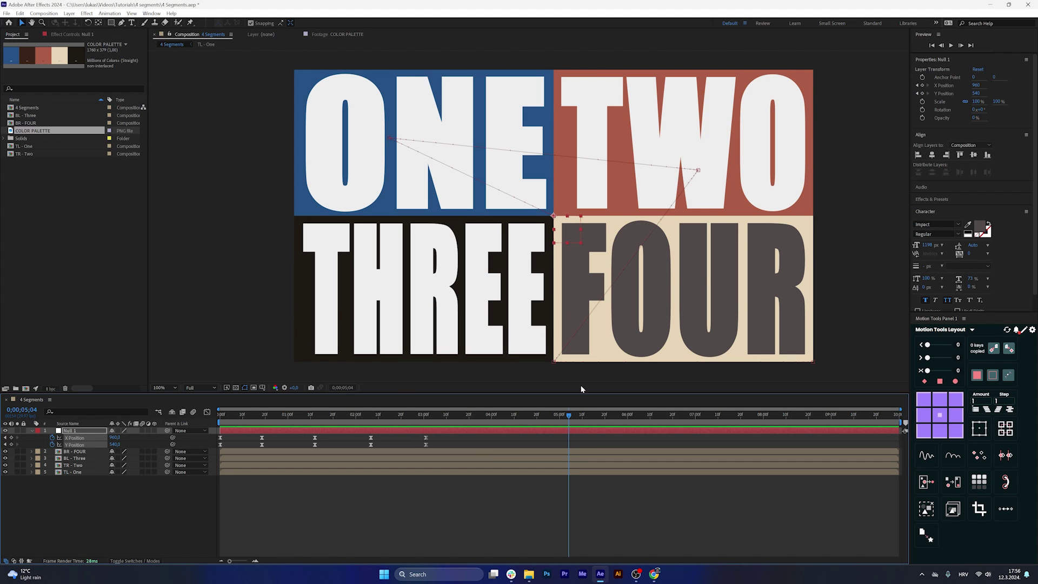
key(j)
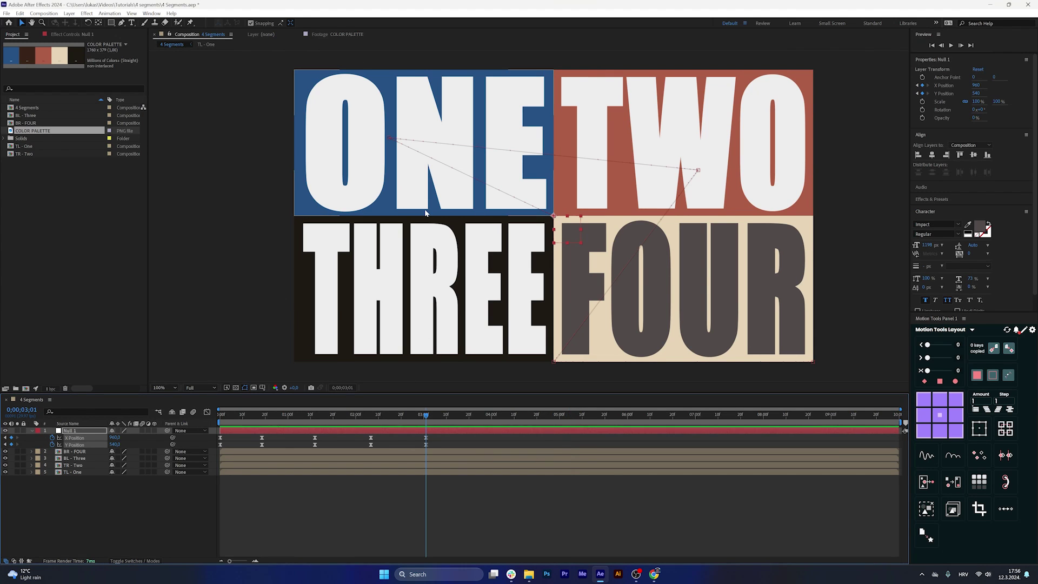